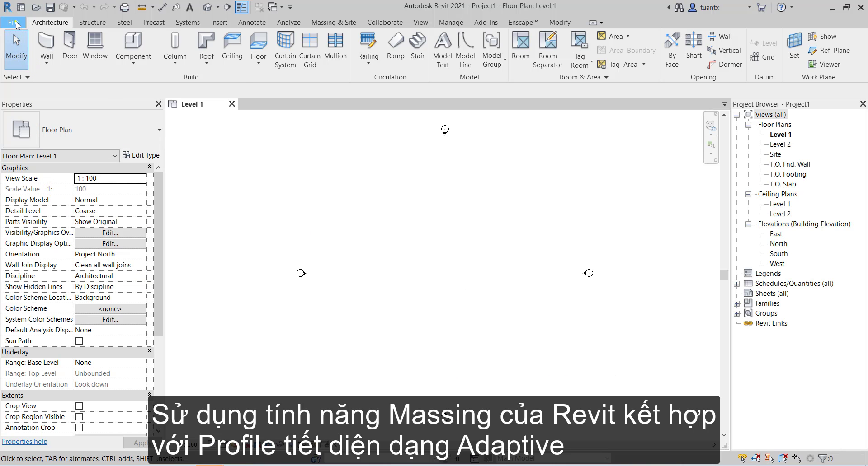
Step: Save the project as 'masing 03-Adaptive profile' in Documents after checking the save options
{"action": "left_click", "coordinate": [16, 25]}
{"action": "left_click", "coordinate": [27, 134]}
{"action": "type", "text": "masing"}
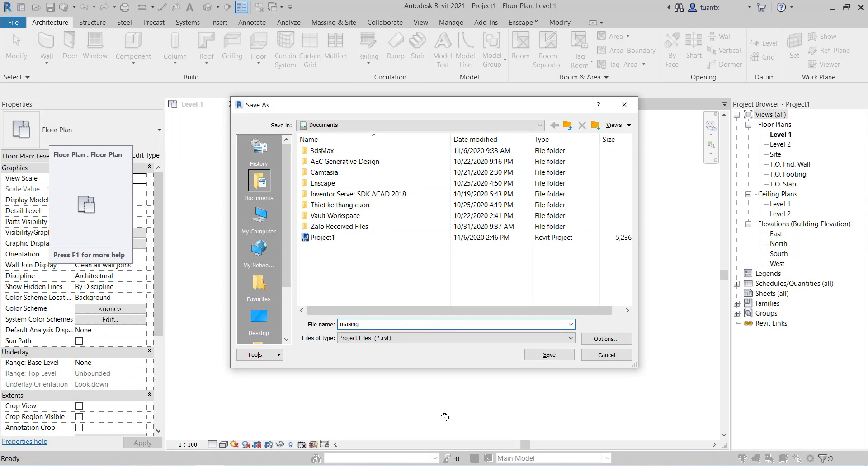
{"action": "type", "text": " 03-Adaptive profile"}
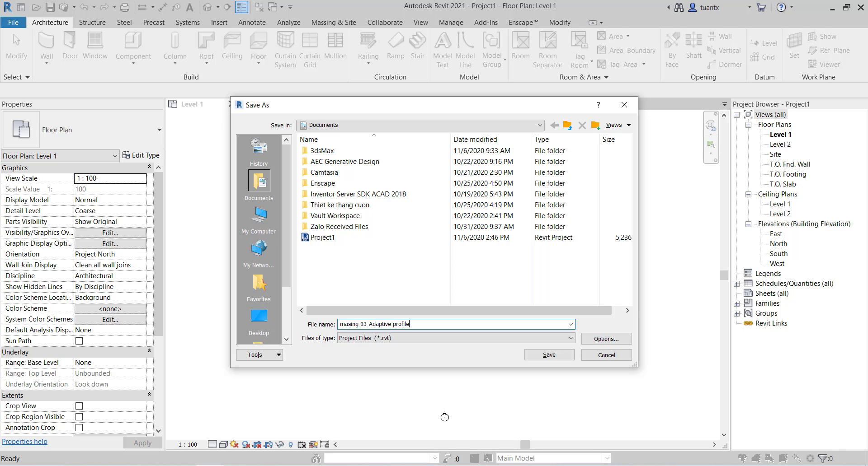
{"action": "left_click", "coordinate": [606, 339]}
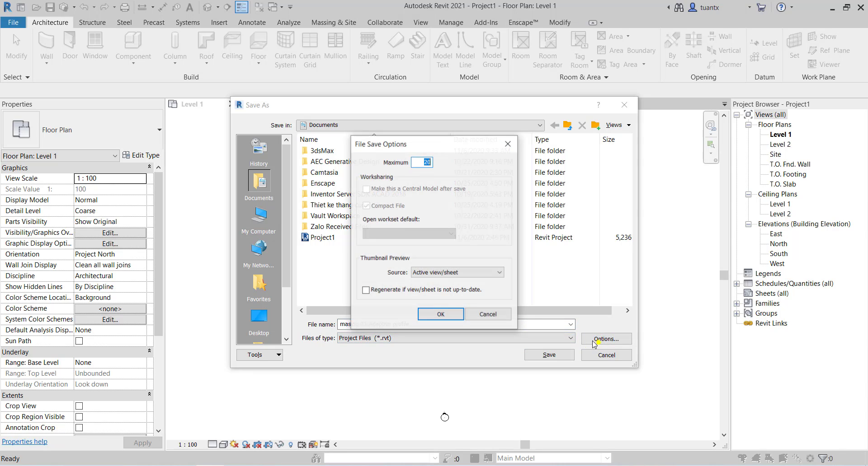
{"action": "left_click", "coordinate": [453, 314]}
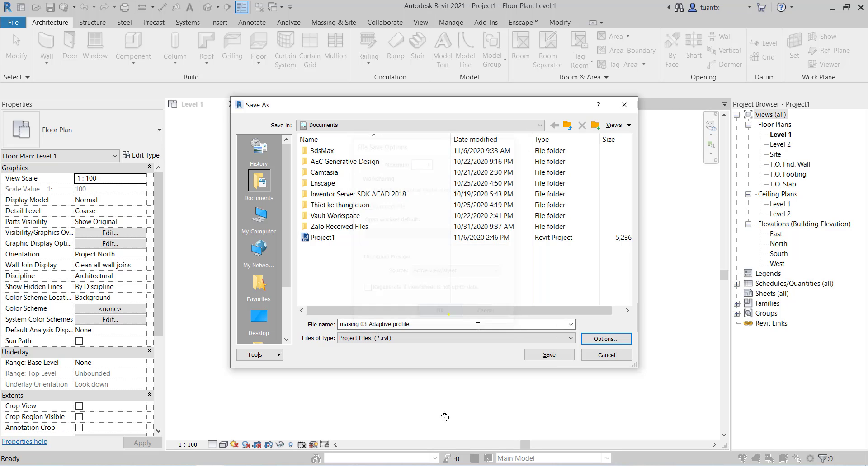
{"action": "left_click", "coordinate": [549, 355]}
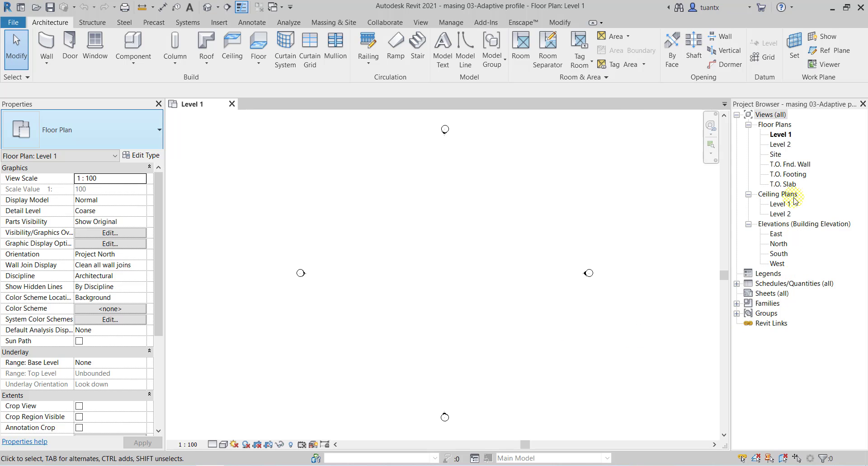
Step: In the East elevation, delete the four levels below Level 1 and their views
{"action": "double_click", "coordinate": [777, 235]}
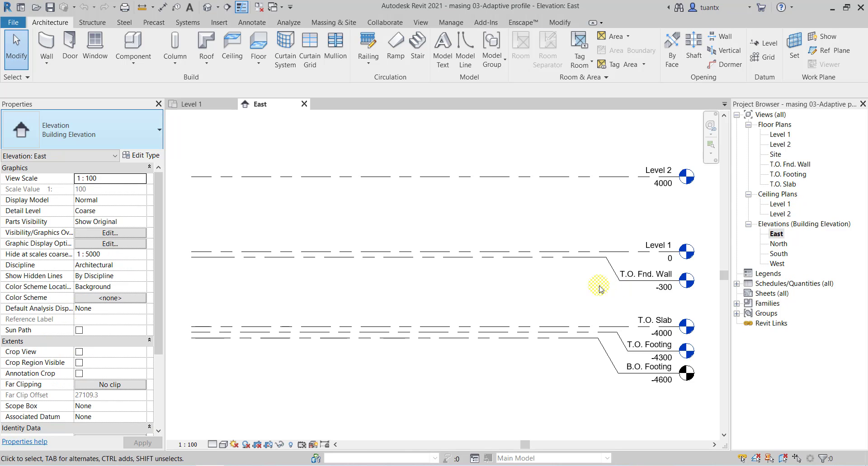
{"action": "middle_click_drag", "start_coordinate": [592, 287], "coordinate": [461, 277]}
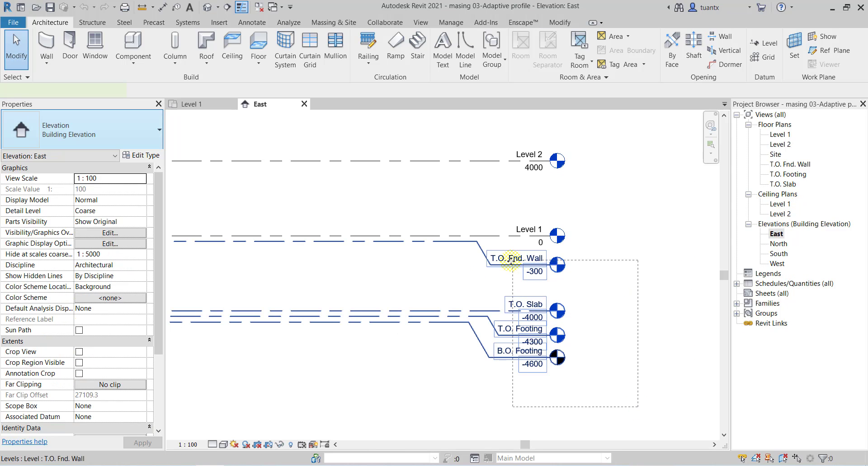
{"action": "left_click_drag", "start_coordinate": [592, 382], "coordinate": [511, 265]}
{"action": "key", "text": "Delete"}
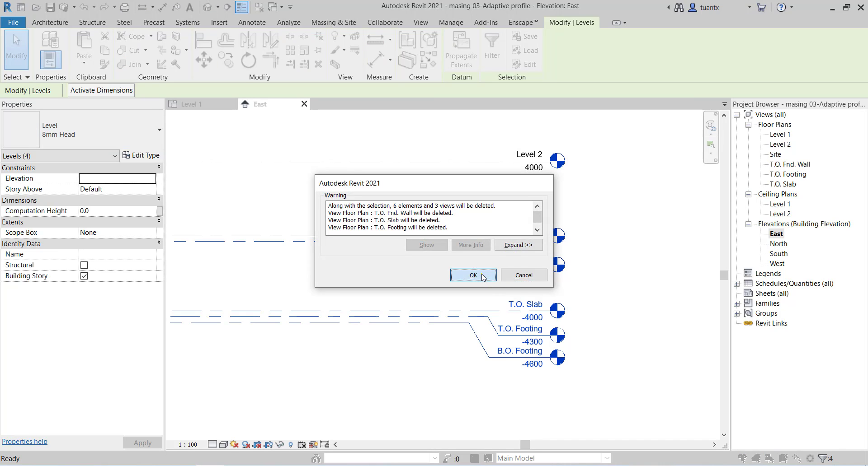
{"action": "left_click", "coordinate": [471, 273]}
Step: Copy Level 2 one storey up to create a new level at 8000
{"action": "middle_click_drag", "start_coordinate": [471, 291], "coordinate": [485, 369]}
{"action": "left_click", "coordinate": [442, 238]}
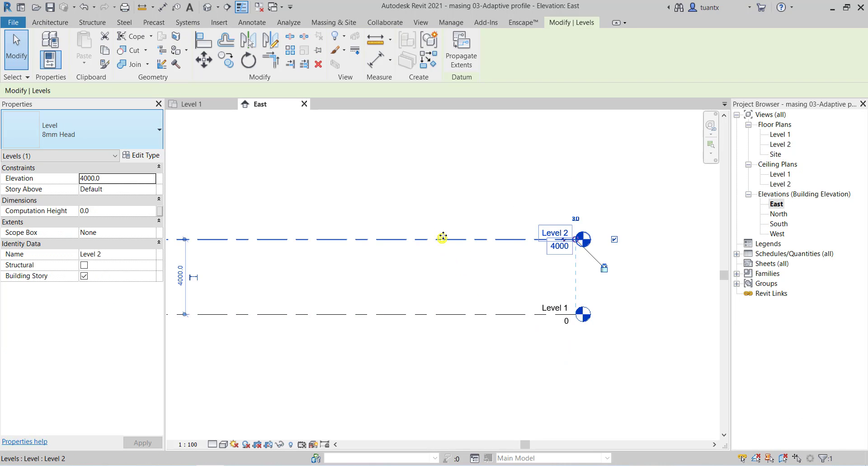
{"action": "key", "text": "c"}
{"action": "key", "text": "o"}
{"action": "left_click", "coordinate": [462, 304]}
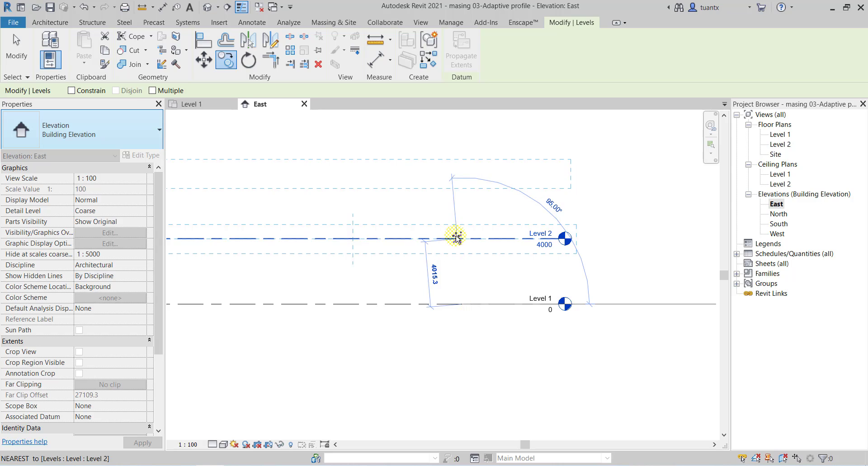
{"action": "left_click", "coordinate": [463, 238]}
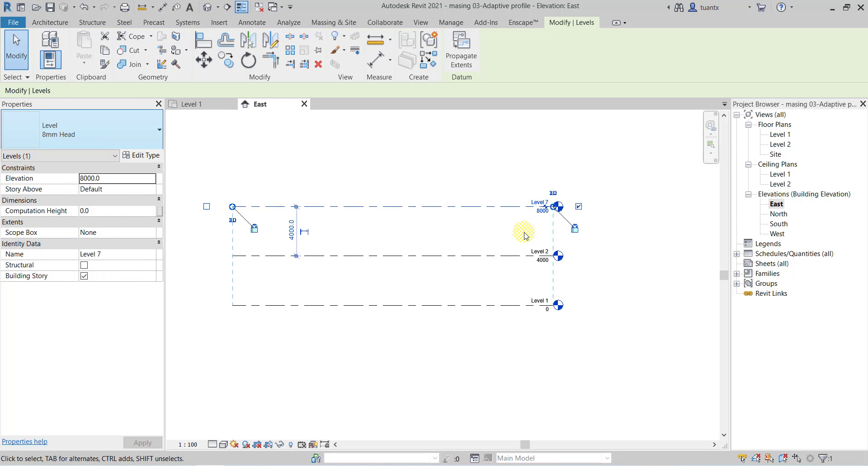
Step: Rename the new Level 7 to Level 3
{"action": "scroll", "coordinate": [523, 232], "scroll_direction": "up", "scroll_amount": 2}
{"action": "scroll", "coordinate": [560, 186], "scroll_direction": "up", "scroll_amount": 1}
{"action": "left_click", "coordinate": [560, 185]}
{"action": "left_click", "coordinate": [559, 185]}
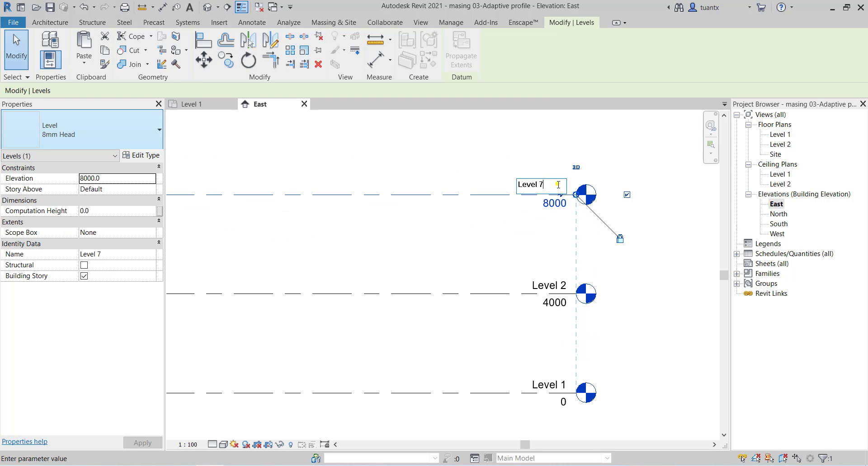
{"action": "type", "text": "3"}
{"action": "key", "text": "Return"}
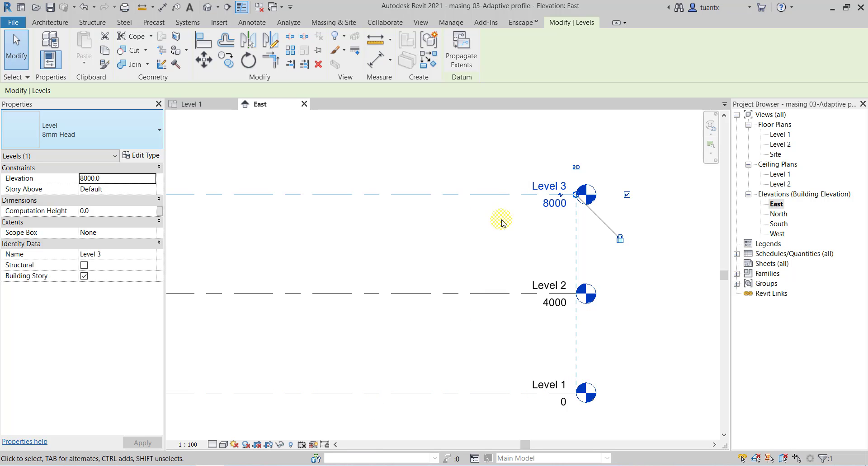
{"action": "left_click", "coordinate": [479, 157]}
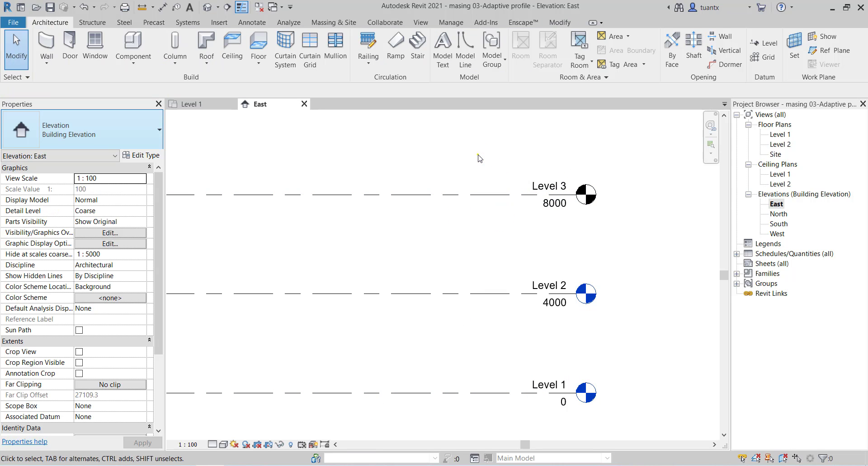
Step: Create a floor plan view for Level 3
{"action": "left_click", "coordinate": [422, 24]}
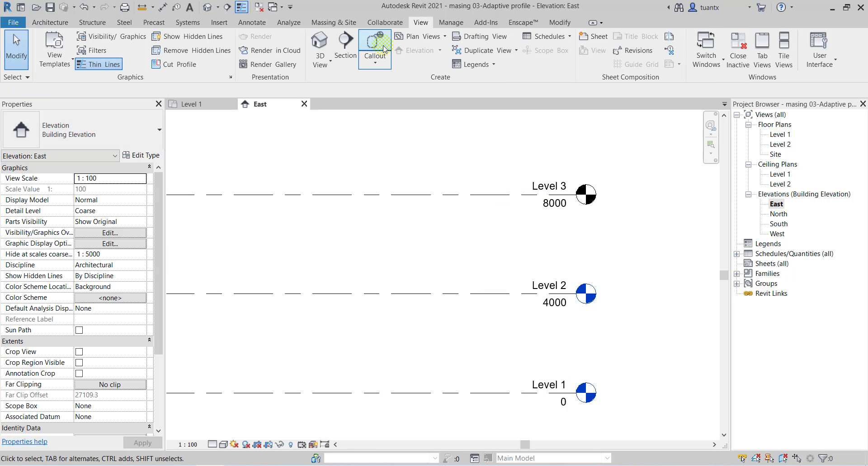
{"action": "left_click", "coordinate": [428, 37]}
{"action": "left_click", "coordinate": [427, 54]}
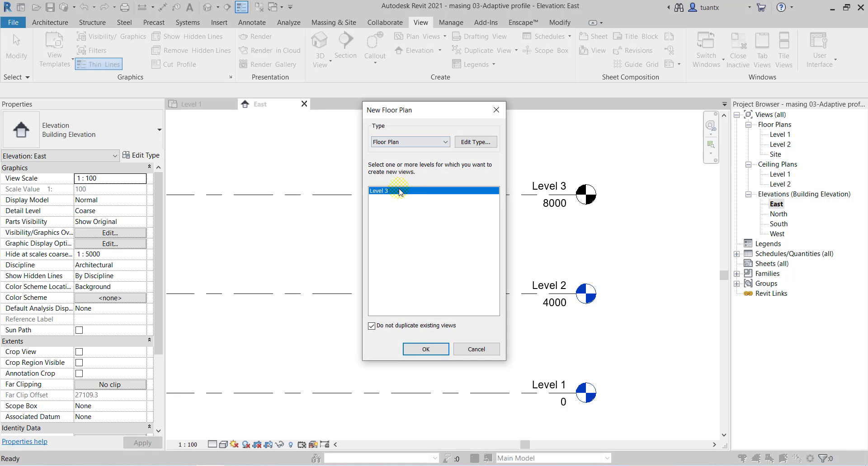
{"action": "left_click", "coordinate": [427, 349]}
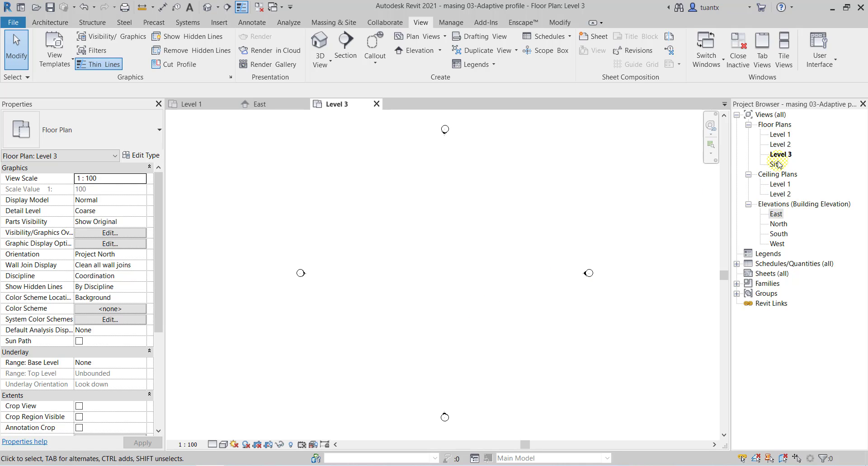
{"action": "left_click", "coordinate": [780, 134]}
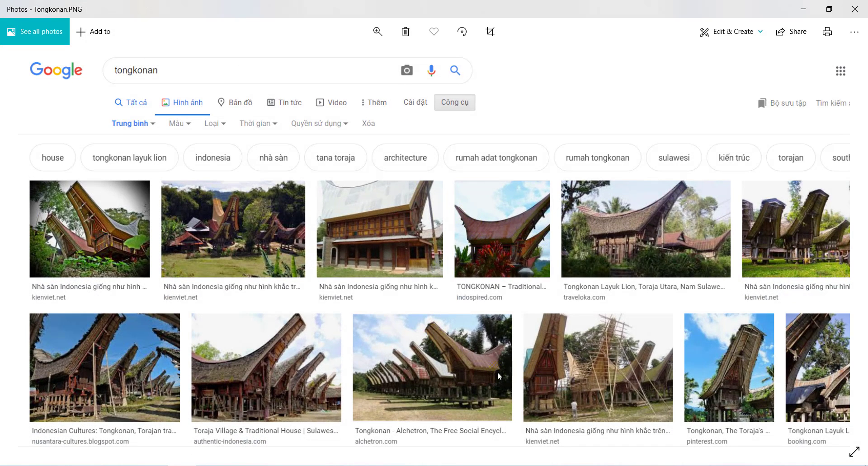
{"action": "left_click", "coordinate": [751, 76]}
Step: Return to Revit and open the Level 2 floor plan
{"action": "left_click", "coordinate": [800, 8]}
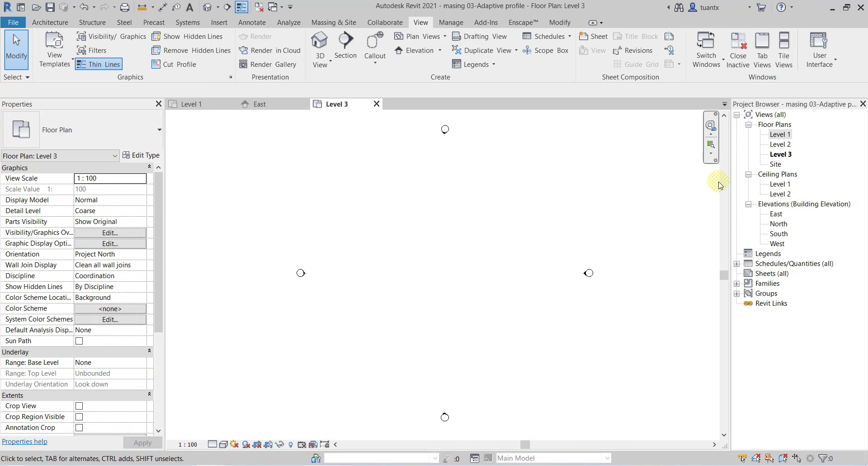
{"action": "left_click", "coordinate": [778, 136]}
{"action": "double_click", "coordinate": [779, 145]}
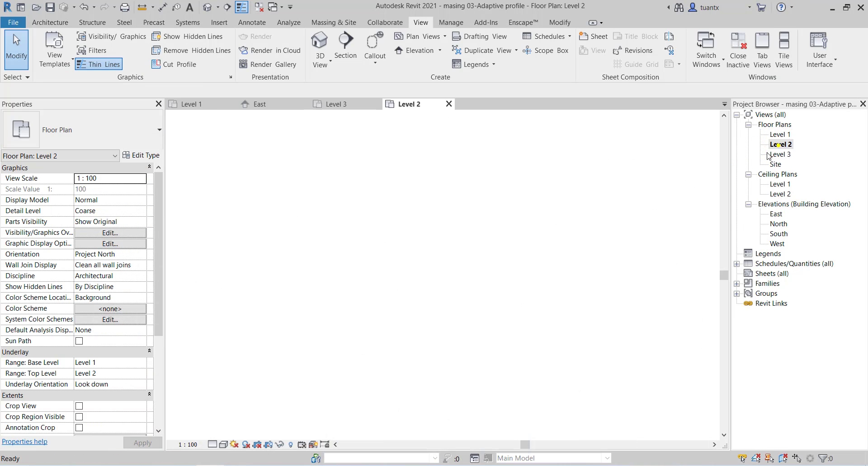
{"action": "middle_click_drag", "start_coordinate": [513, 233], "coordinate": [340, 288]}
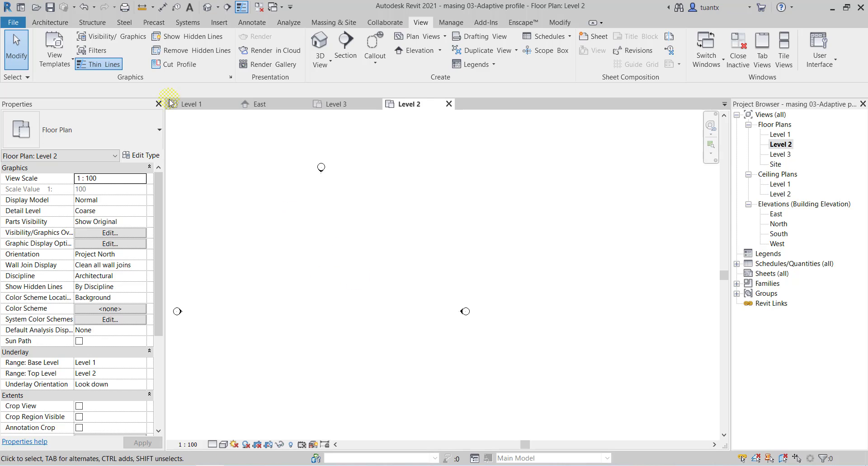
Step: Create an in-place mass named Tongkonan
{"action": "left_click", "coordinate": [333, 22]}
{"action": "left_click", "coordinate": [120, 56]}
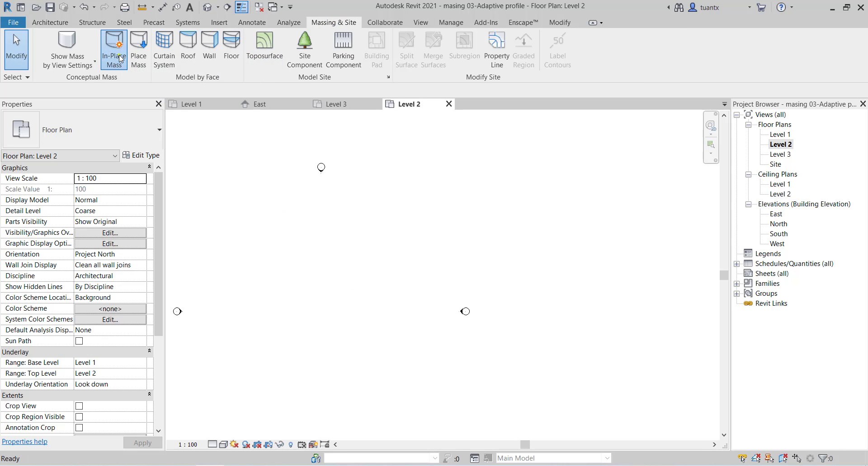
{"action": "left_click", "coordinate": [493, 277]}
{"action": "type", "text": "Tongkonan"}
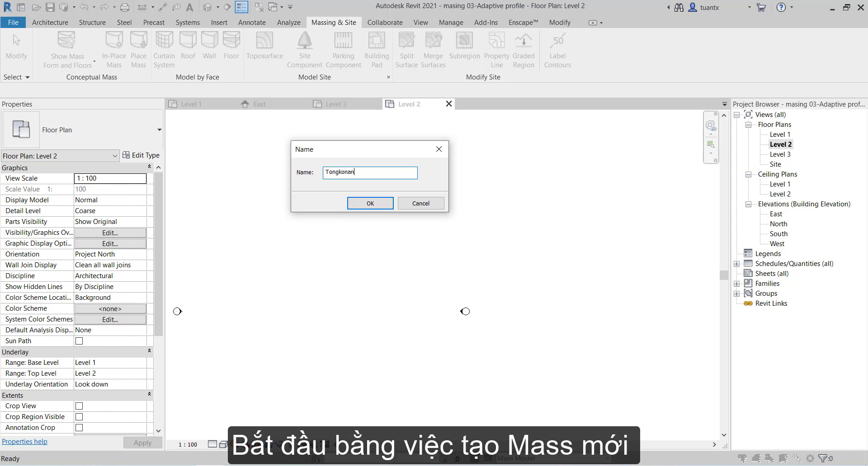
{"action": "left_click", "coordinate": [364, 205]}
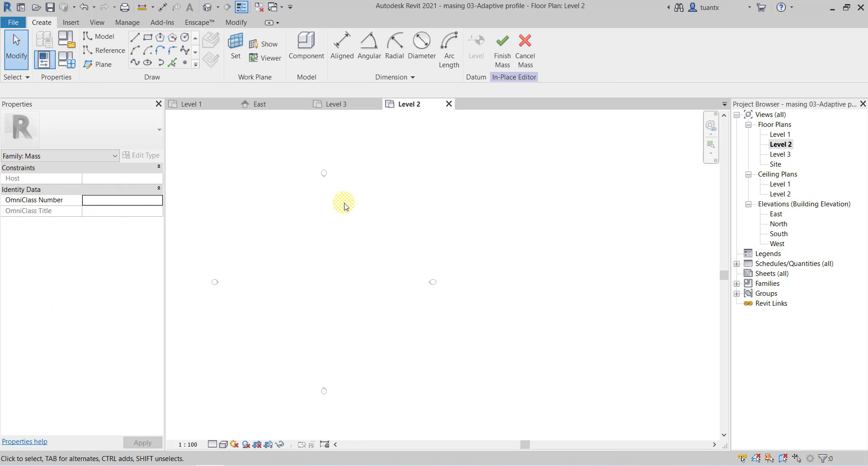
Step: Draw the first horizontal reference plane below the markers and name it 1
{"action": "mouse_move", "coordinate": [344, 207]}
{"action": "middle_mouse_down"}
{"action": "mouse_move", "coordinate": [432, 254]}
{"action": "mouse_move", "coordinate": [365, 291]}
{"action": "middle_mouse_up"}
{"action": "scroll", "coordinate": [369, 272], "scroll_direction": "up", "scroll_amount": 2}
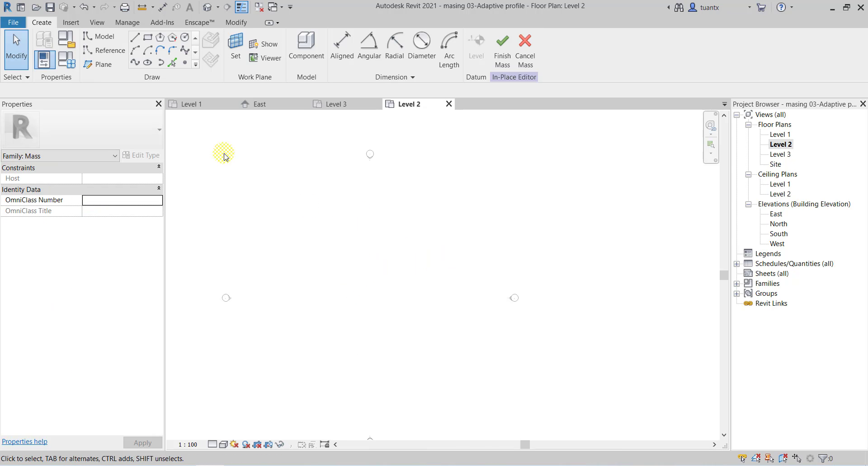
{"action": "left_click", "coordinate": [97, 53]}
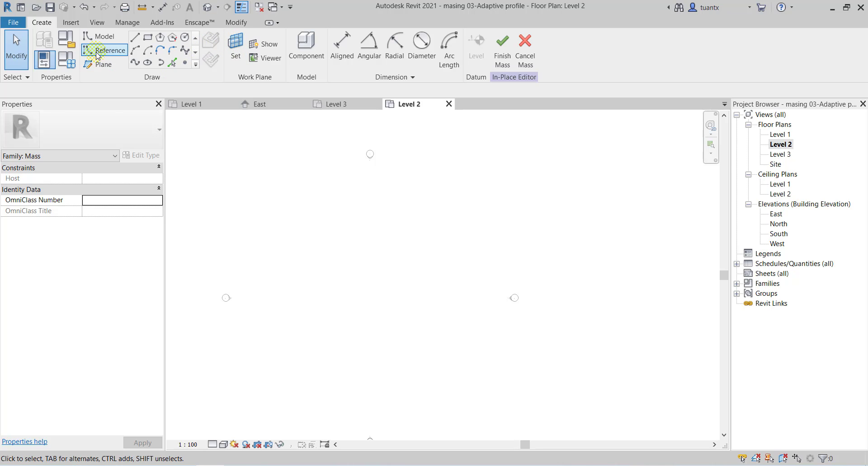
{"action": "left_click", "coordinate": [97, 64]}
{"action": "left_click", "coordinate": [325, 286]}
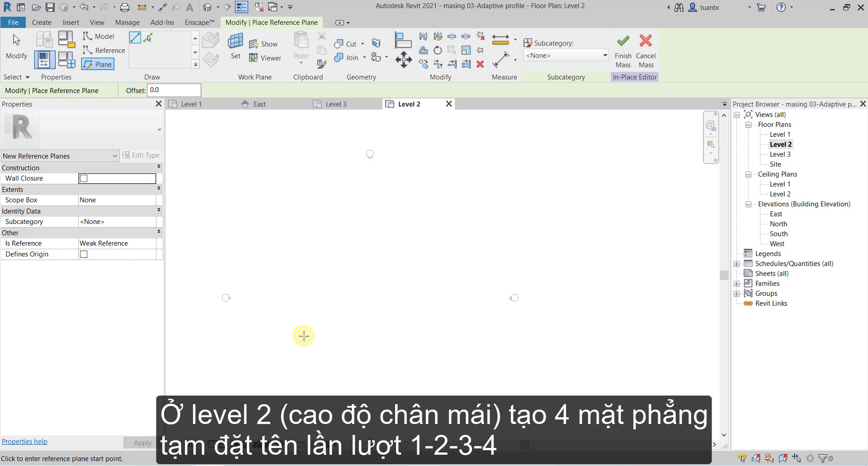
{"action": "left_click", "coordinate": [269, 336]}
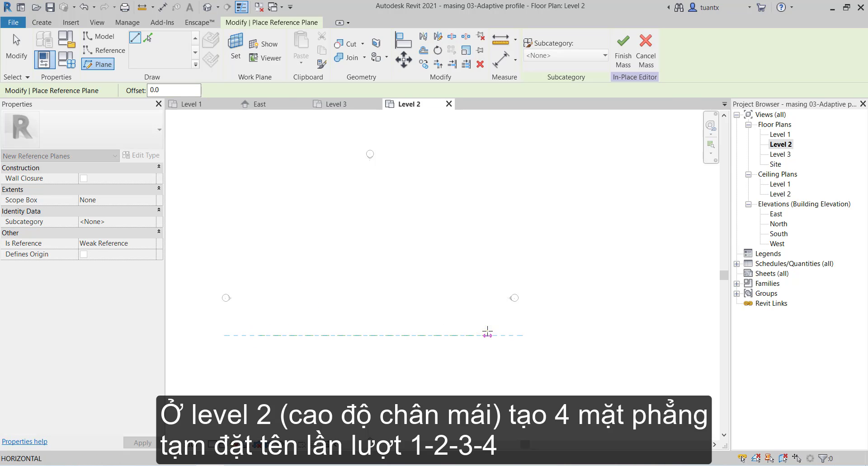
{"action": "left_click", "coordinate": [488, 335]}
{"action": "left_click", "coordinate": [473, 342]}
{"action": "type", "text": "1"}
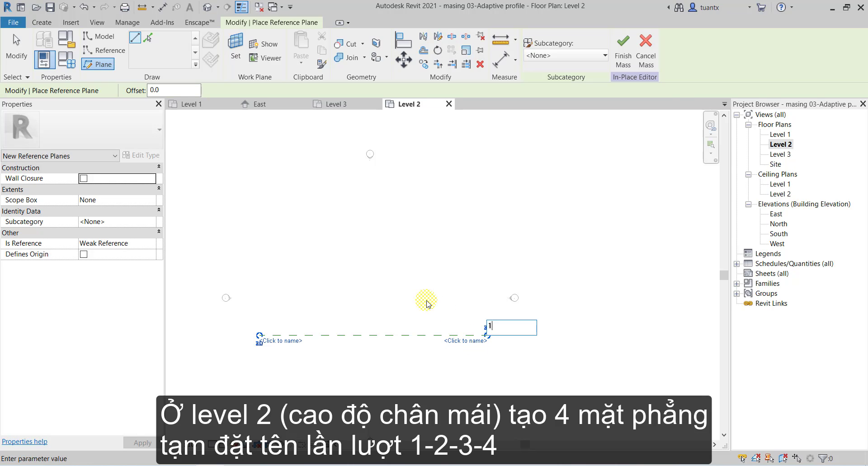
{"action": "left_click", "coordinate": [337, 307]}
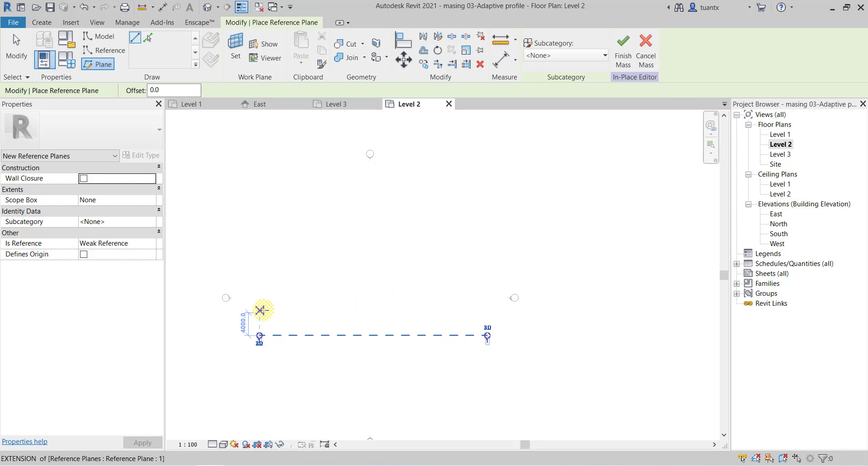
Step: Add reference planes 2 and 3 above it, naming each in turn
{"action": "left_click", "coordinate": [259, 308]}
{"action": "left_click", "coordinate": [484, 307]}
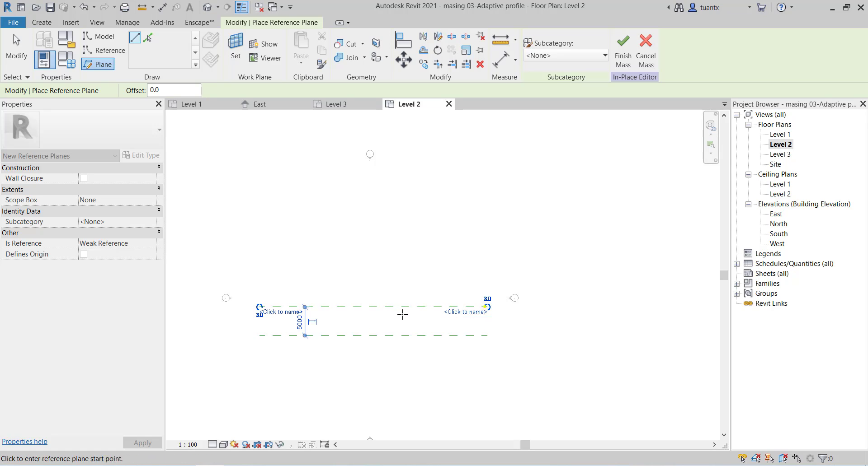
{"action": "left_click", "coordinate": [461, 312]}
{"action": "type", "text": "2"}
{"action": "left_click", "coordinate": [326, 277]}
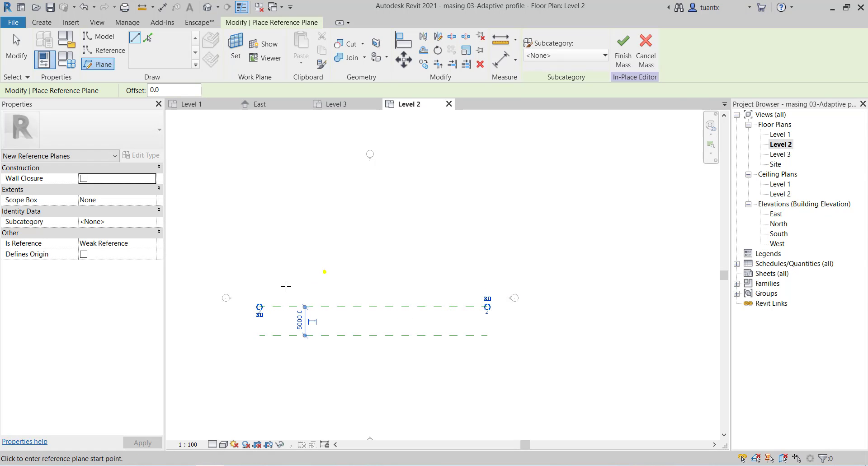
{"action": "left_click", "coordinate": [257, 284]}
{"action": "left_click", "coordinate": [480, 283]}
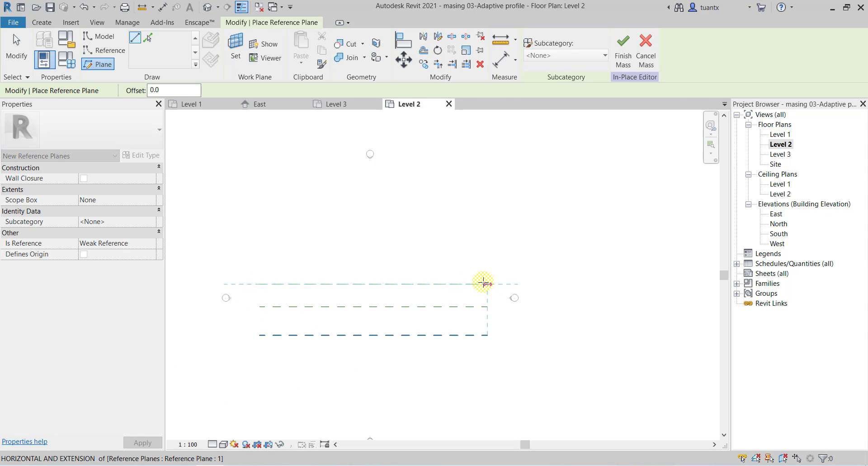
{"action": "left_click", "coordinate": [468, 291]}
{"action": "type", "text": "3"}
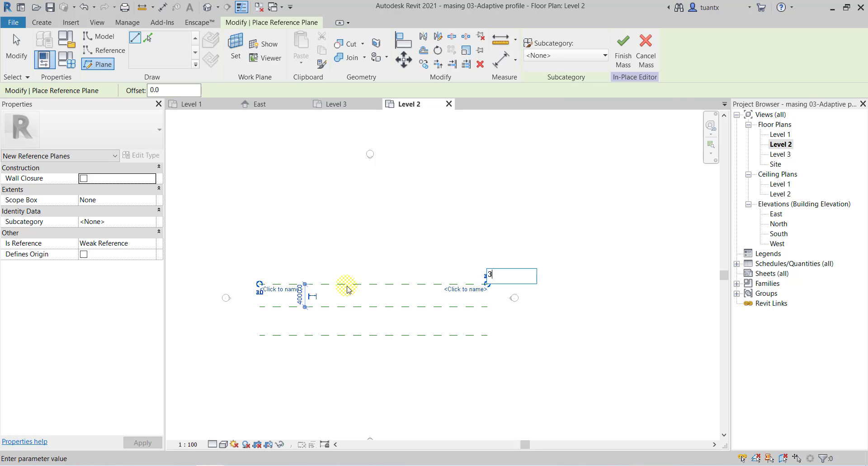
{"action": "left_click", "coordinate": [296, 248]}
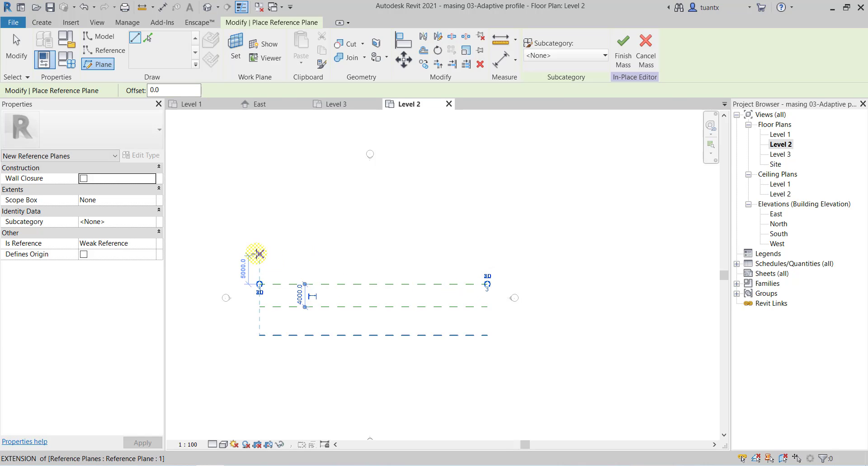
Step: Add the top reference plane named 4 and finish placing planes
{"action": "left_click", "coordinate": [258, 254]}
{"action": "left_click", "coordinate": [486, 255]}
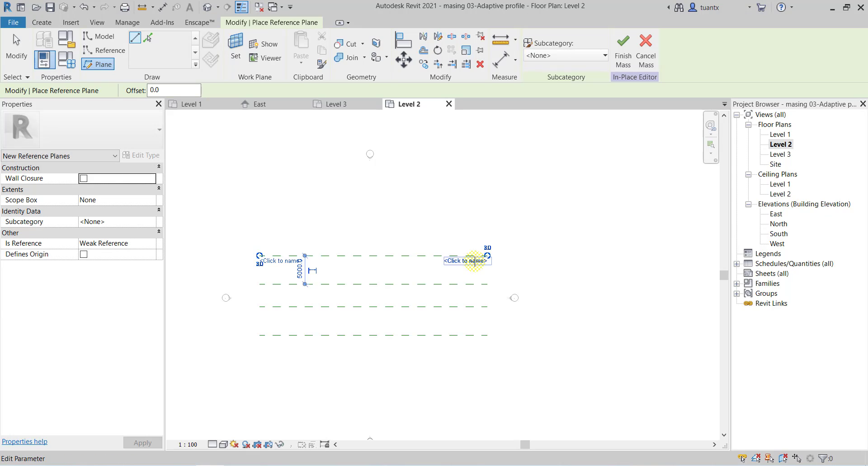
{"action": "left_click", "coordinate": [474, 261]}
{"action": "type", "text": "4"}
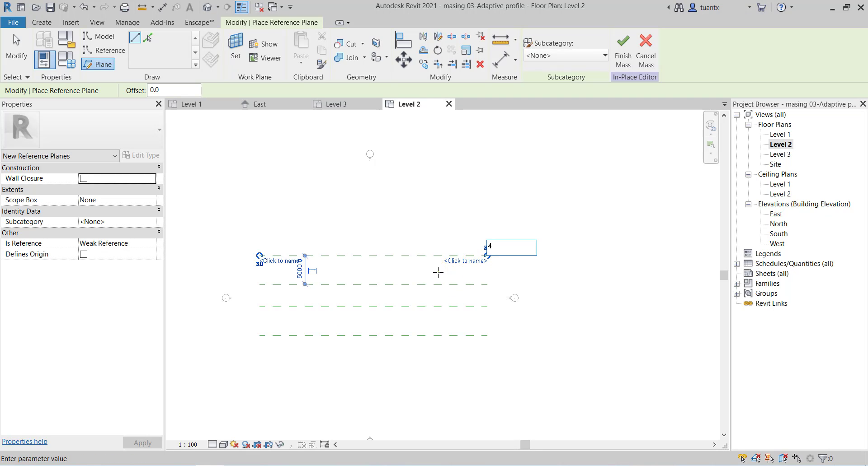
{"action": "key", "text": "Return"}
{"action": "scroll", "coordinate": [493, 290], "scroll_direction": "up", "scroll_amount": 2}
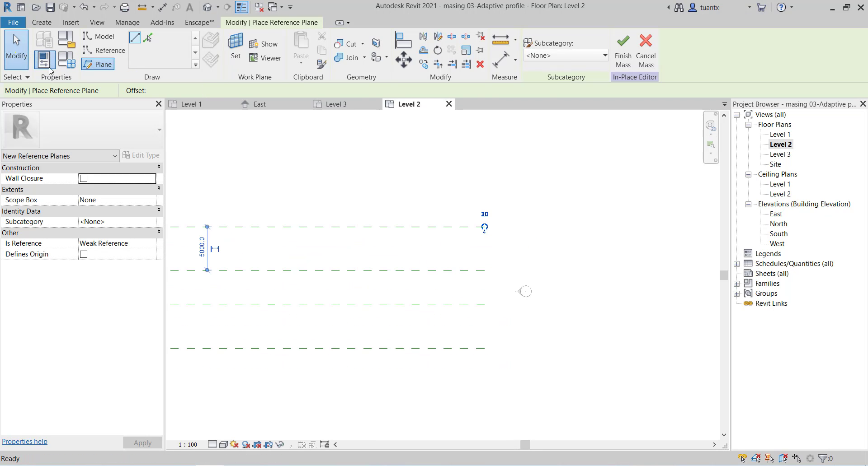
{"action": "key", "text": "Escape"}
Step: Check the spacing of planes 2 and 4 against the other planes
{"action": "middle_click_drag", "start_coordinate": [394, 246], "coordinate": [445, 213]}
{"action": "left_click", "coordinate": [438, 265]}
{"action": "scroll", "coordinate": [360, 272], "scroll_direction": "down", "scroll_amount": 1}
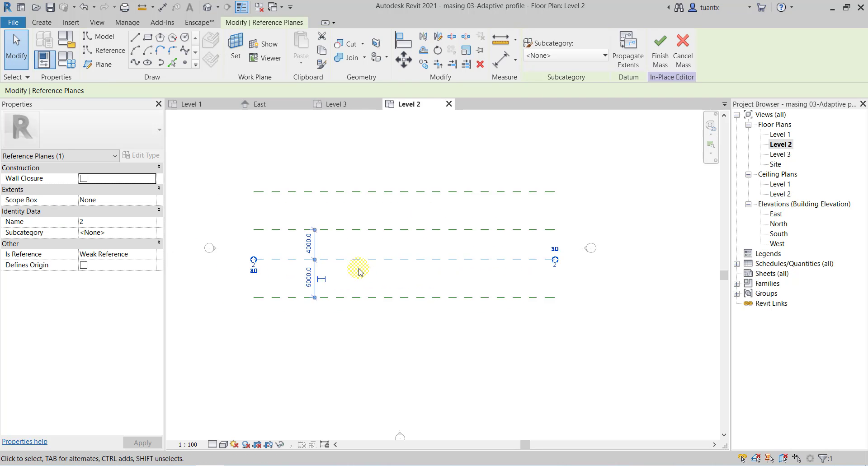
{"action": "scroll", "coordinate": [360, 272], "scroll_direction": "up", "scroll_amount": 1}
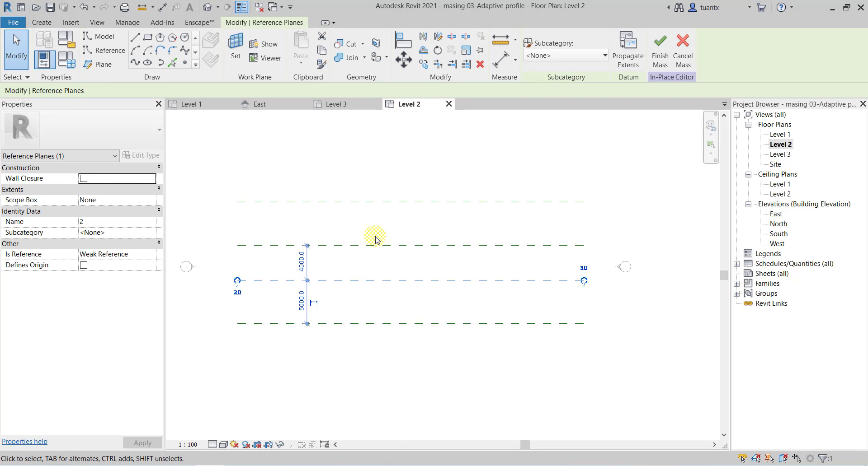
{"action": "left_click", "coordinate": [302, 202]}
{"action": "left_click_drag", "start_coordinate": [307, 246], "coordinate": [303, 327]}
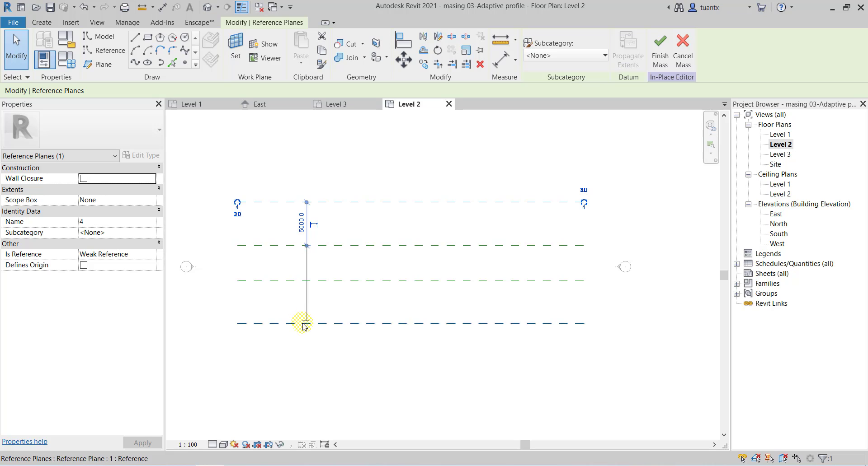
{"action": "left_click", "coordinate": [366, 303]}
{"action": "middle_click_drag", "start_coordinate": [349, 288], "coordinate": [340, 309]}
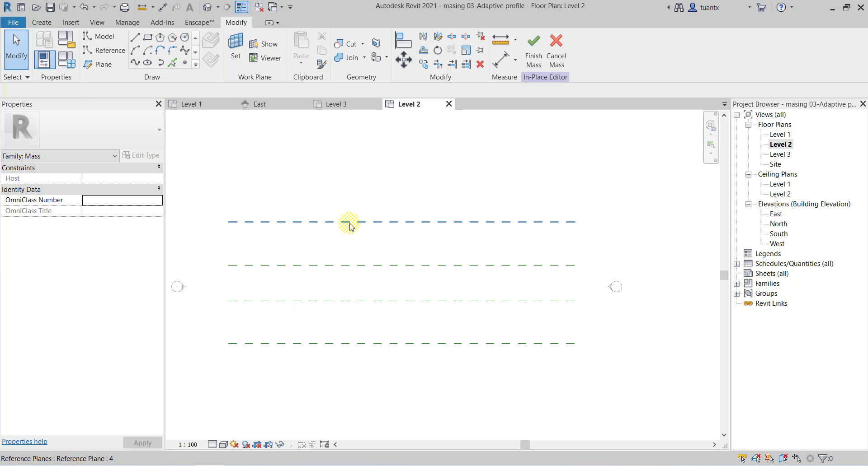
Step: Check planes 3 and 1 for the 5000, 4000, 5000 spacing and zoom to fit
{"action": "left_click", "coordinate": [345, 265]}
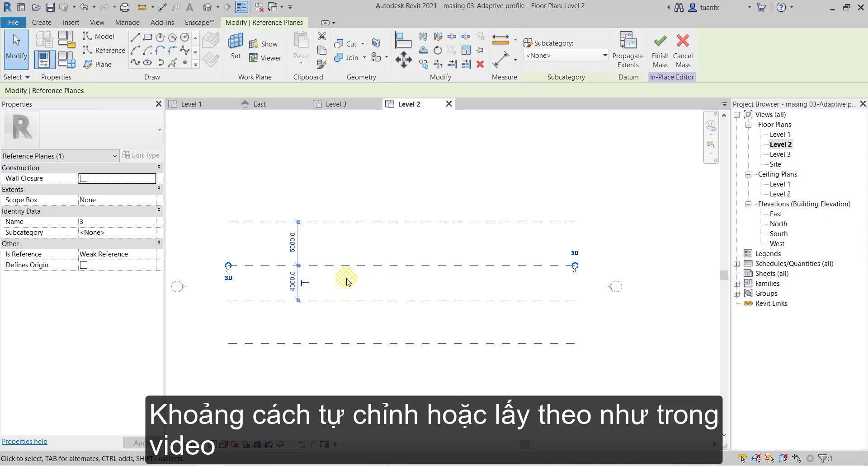
{"action": "left_click", "coordinate": [339, 344]}
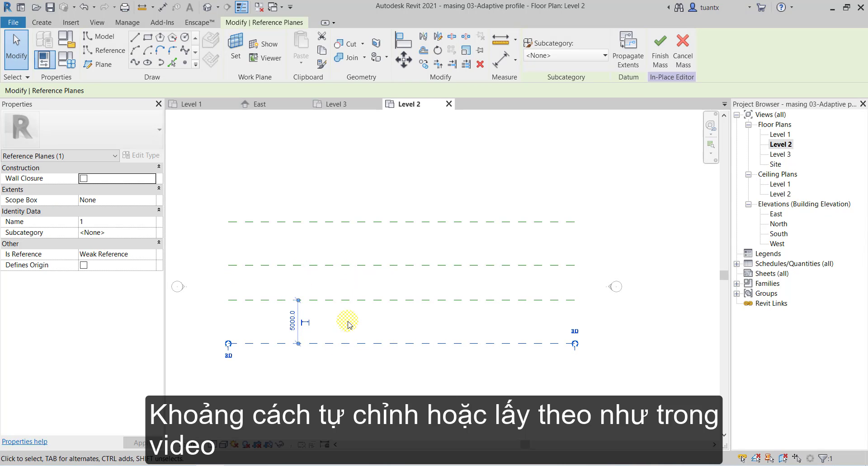
{"action": "key", "text": "Escape"}
{"action": "key", "text": "z"}
{"action": "key", "text": "f"}
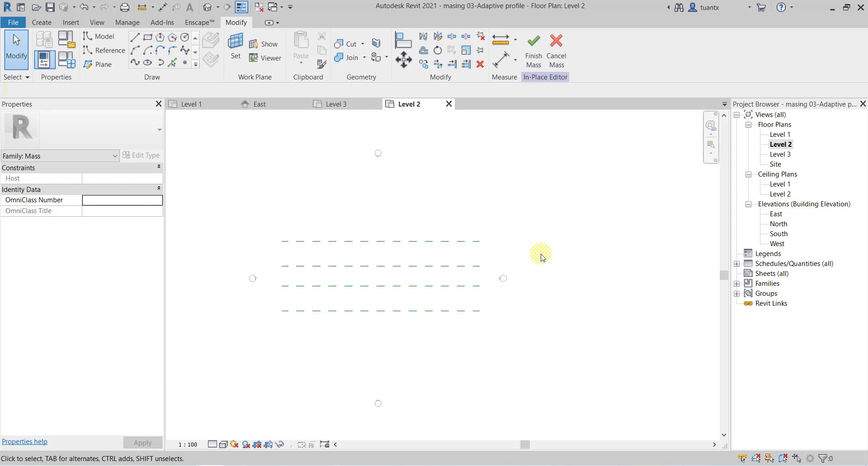
{"action": "left_click", "coordinate": [778, 225]}
Step: In the South elevation, set Reference Plane : 1 as the work plane
{"action": "double_click", "coordinate": [778, 234]}
{"action": "left_click", "coordinate": [511, 241]}
{"action": "left_click", "coordinate": [473, 236]}
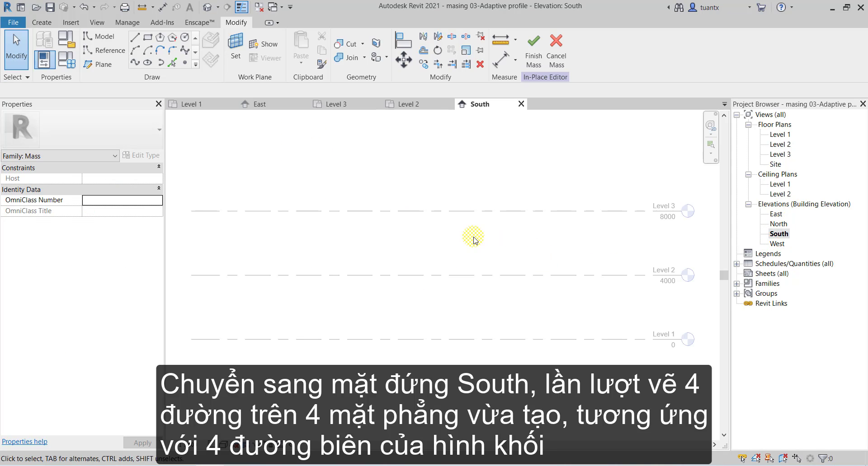
{"action": "middle_click_drag", "start_coordinate": [453, 254], "coordinate": [419, 284]}
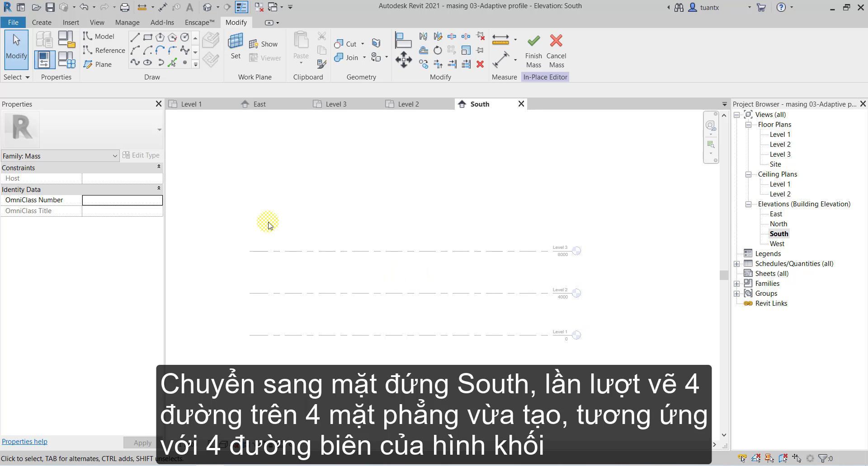
{"action": "left_click", "coordinate": [236, 50]}
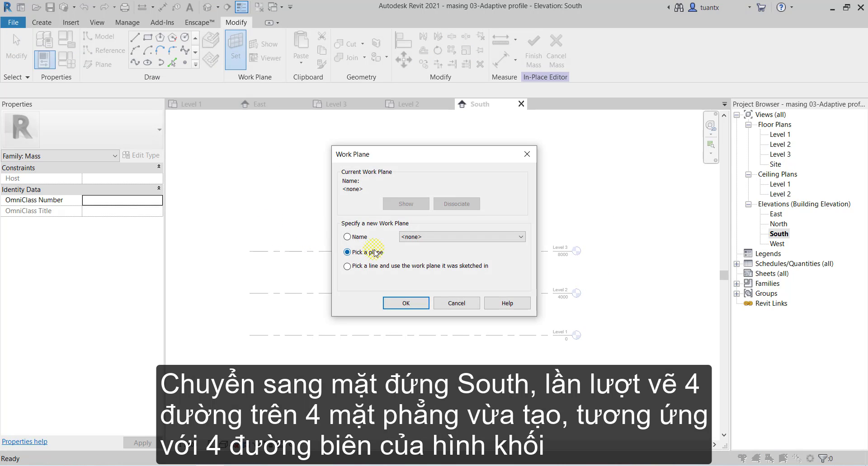
{"action": "left_click", "coordinate": [347, 237]}
{"action": "left_click", "coordinate": [418, 237]}
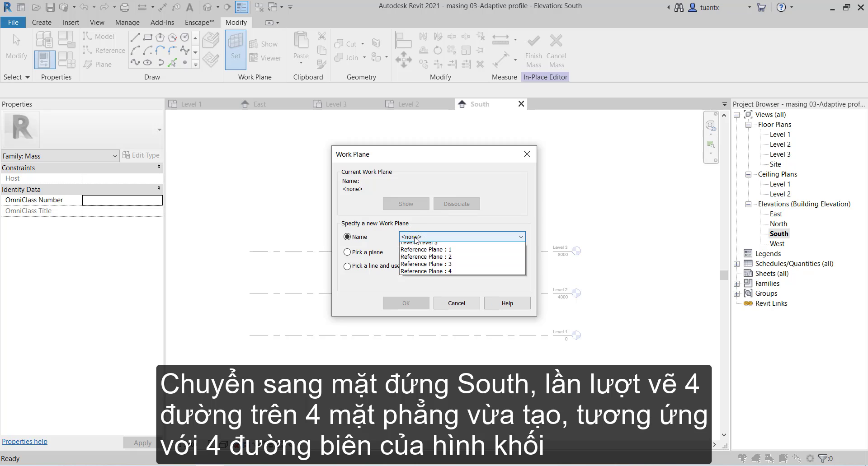
{"action": "left_click", "coordinate": [424, 275]}
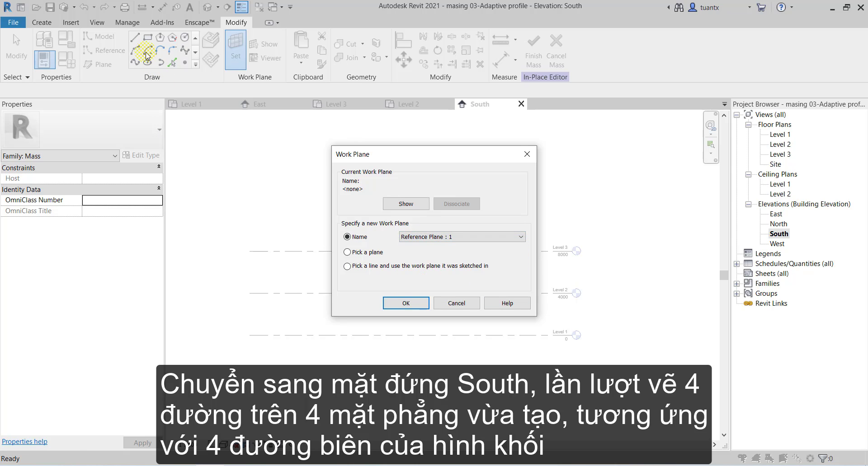
{"action": "left_click", "coordinate": [406, 303]}
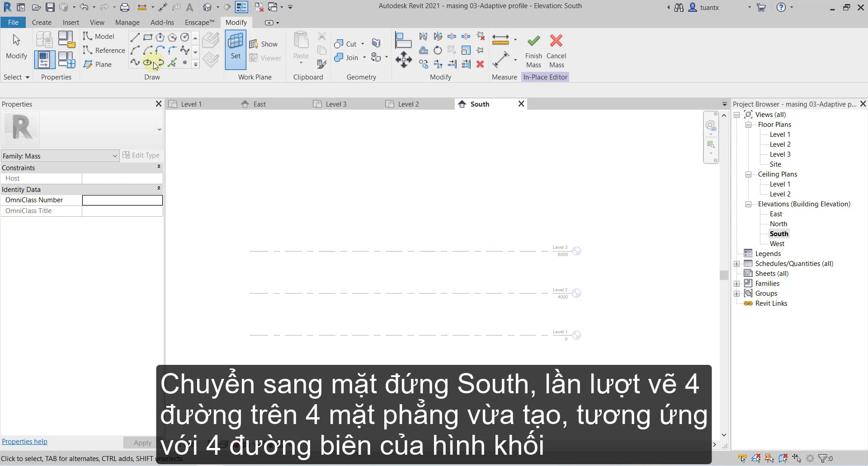
Step: Draw a model line along Level 1 and set its length to 15000
{"action": "left_click", "coordinate": [153, 65]}
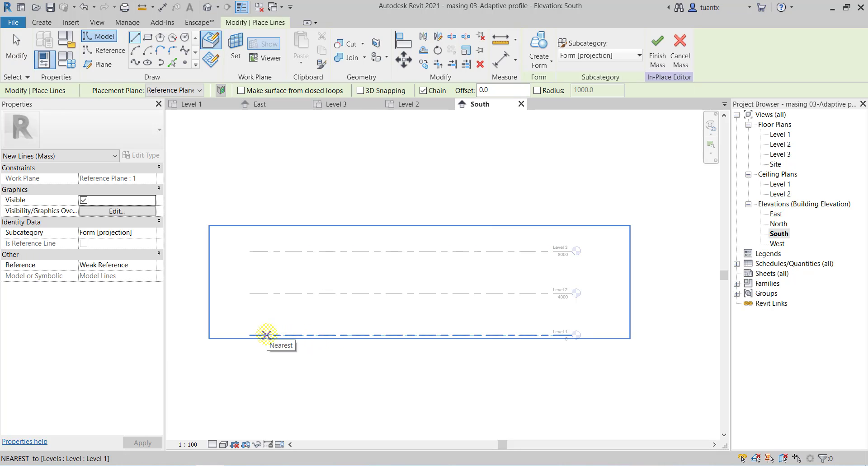
{"action": "left_click", "coordinate": [272, 335]}
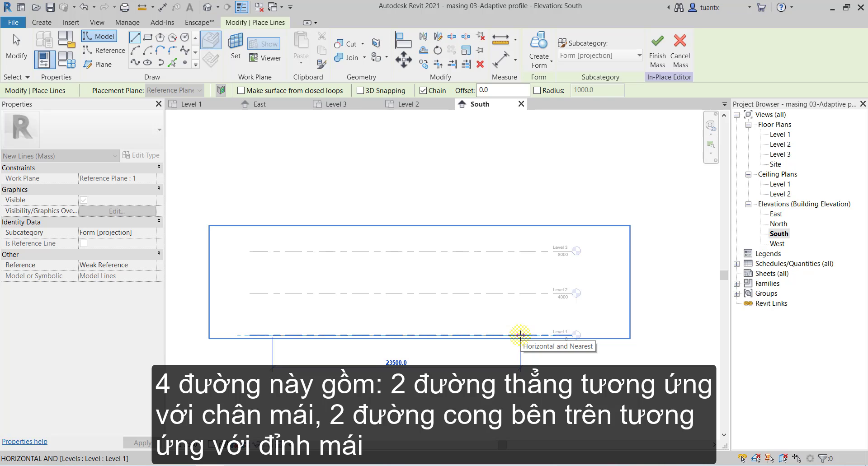
{"action": "left_click", "coordinate": [522, 335]}
{"action": "left_click", "coordinate": [15, 41]}
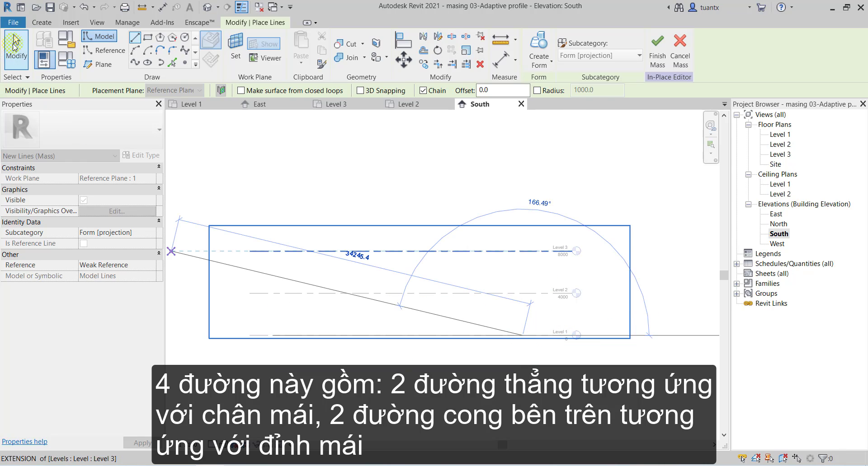
{"action": "left_click", "coordinate": [273, 336]}
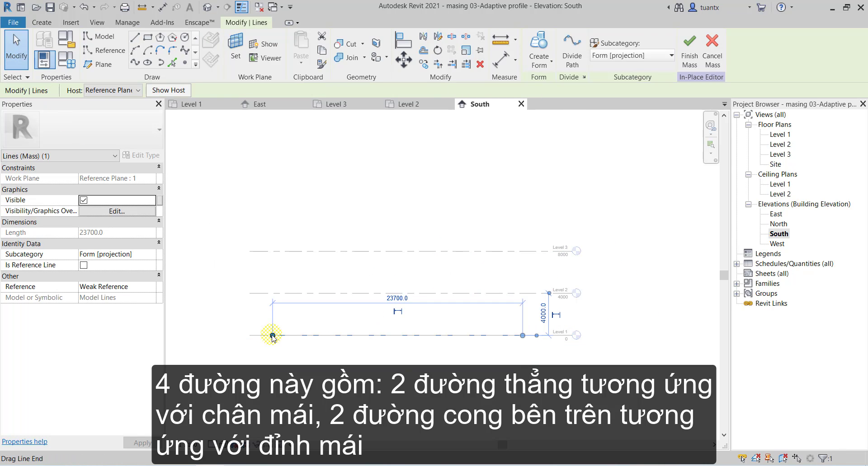
{"action": "left_click", "coordinate": [394, 299]}
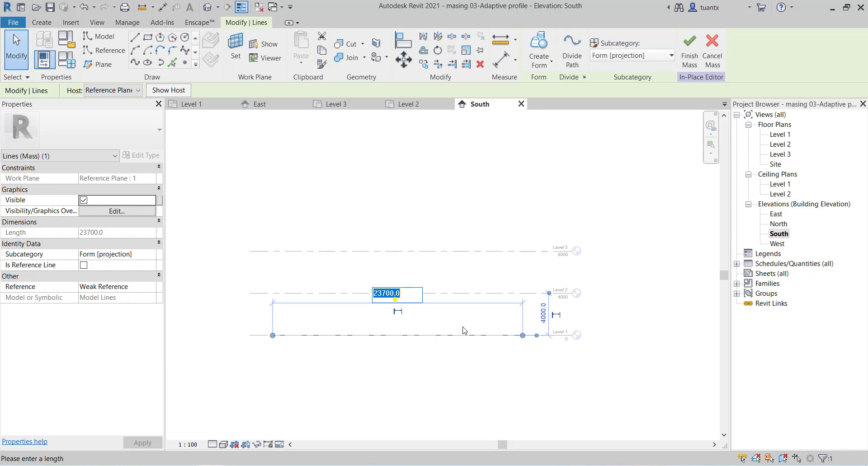
{"action": "type", "text": "15"}
{"action": "type", "text": "000"}
{"action": "left_click", "coordinate": [462, 333]}
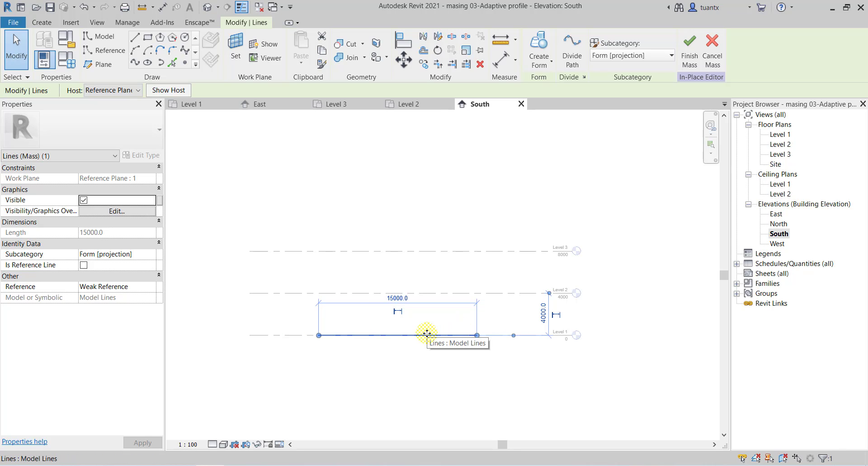
Step: Move the 15000 model line up onto Level 2
{"action": "left_click_drag", "start_coordinate": [427, 333], "coordinate": [428, 294]}
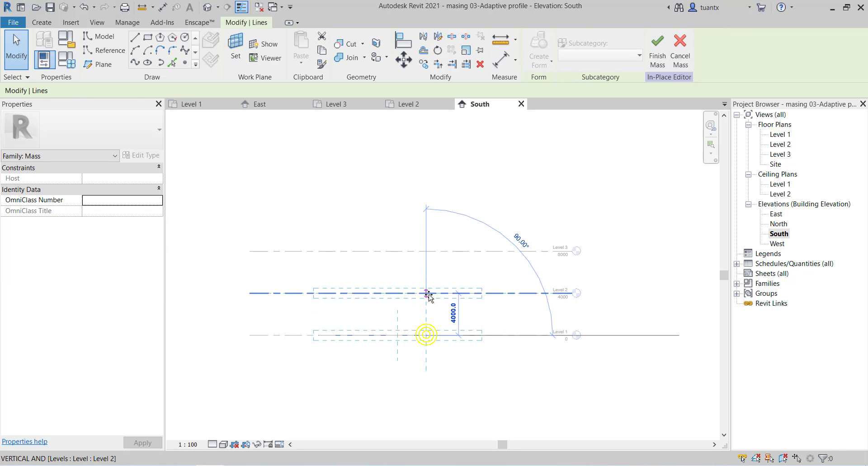
{"action": "scroll", "coordinate": [366, 300], "scroll_direction": "up", "scroll_amount": 2}
{"action": "left_click", "coordinate": [360, 276]}
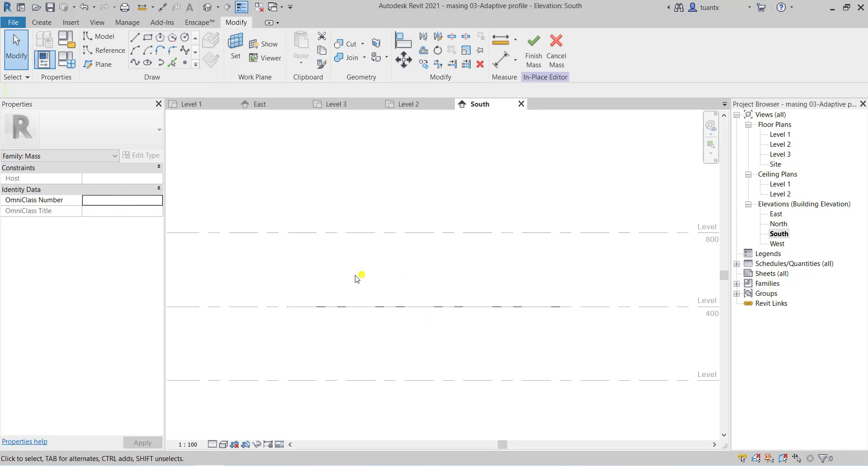
{"action": "left_click", "coordinate": [343, 312]}
{"action": "scroll", "coordinate": [348, 312], "scroll_direction": "down", "scroll_amount": 1}
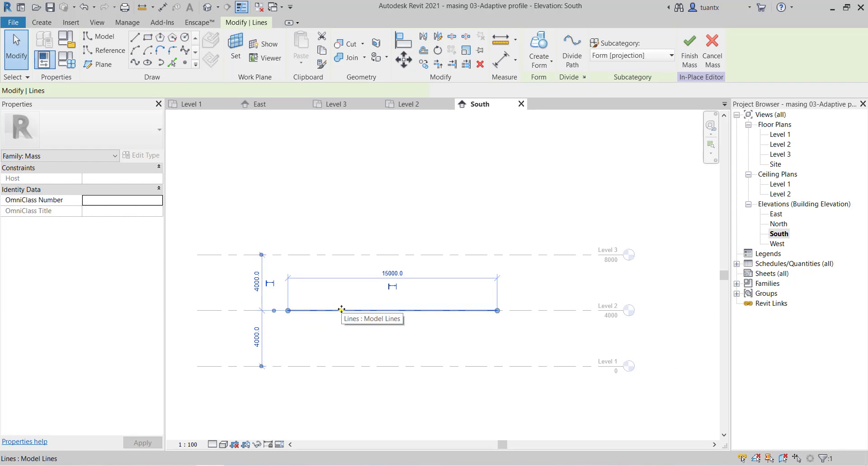
{"action": "scroll", "coordinate": [362, 319], "scroll_direction": "down", "scroll_amount": 1}
{"action": "middle_click_drag", "start_coordinate": [364, 323], "coordinate": [384, 333]}
{"action": "left_click", "coordinate": [341, 195]}
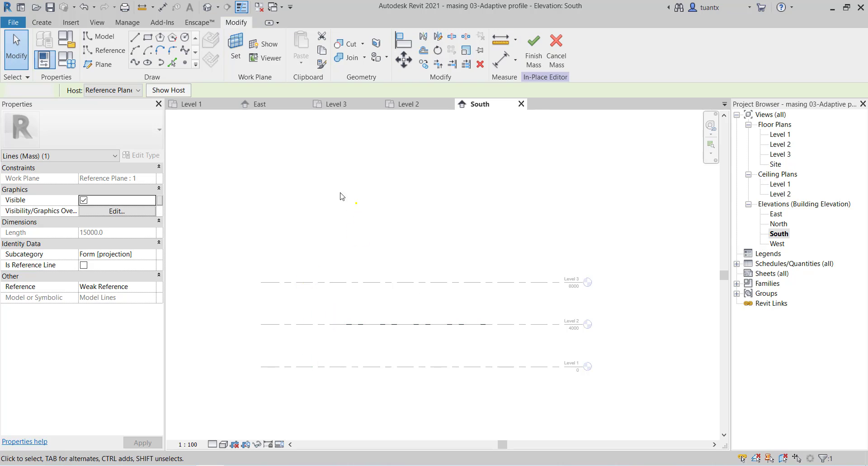
Step: Set Reference Plane : 4 as the work plane
{"action": "left_click", "coordinate": [236, 49]}
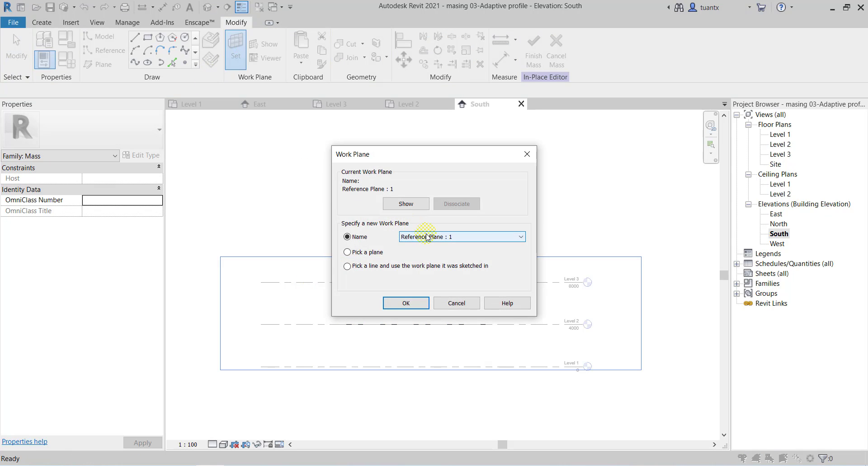
{"action": "left_click", "coordinate": [425, 236]}
{"action": "left_click", "coordinate": [425, 290]}
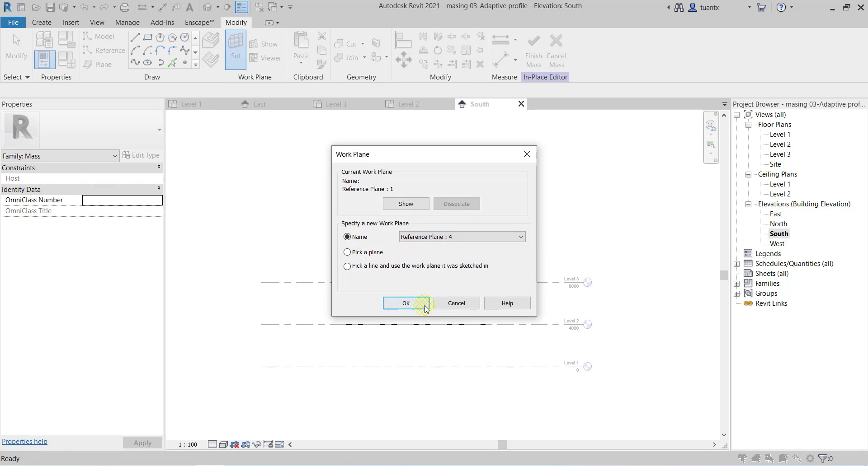
{"action": "left_click", "coordinate": [406, 303]}
Step: Pick the Level 2 line to copy it as a model line on that plane
{"action": "left_click", "coordinate": [172, 62]}
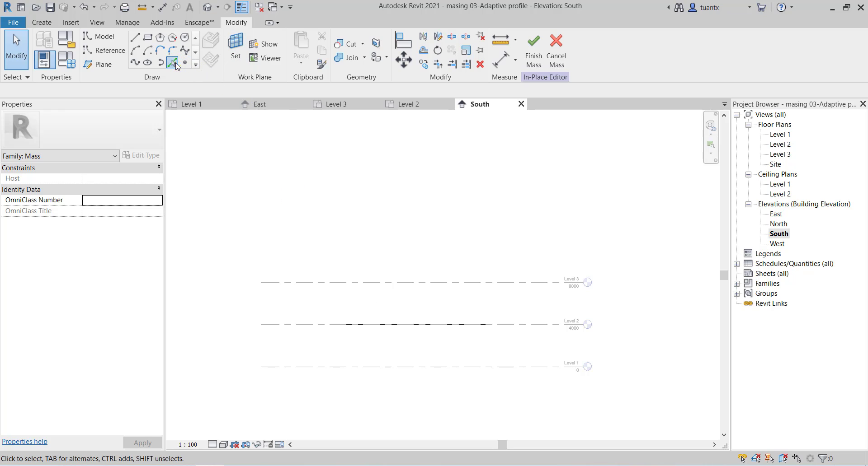
{"action": "left_click", "coordinate": [366, 322]}
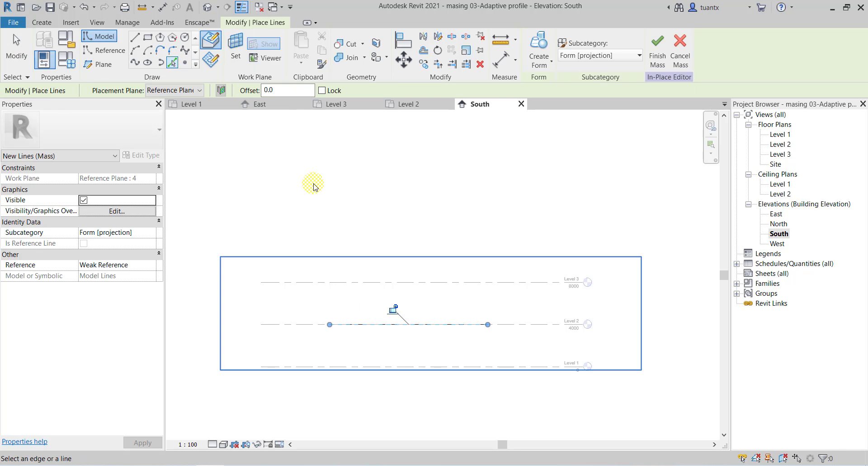
{"action": "right_click", "coordinate": [310, 188]}
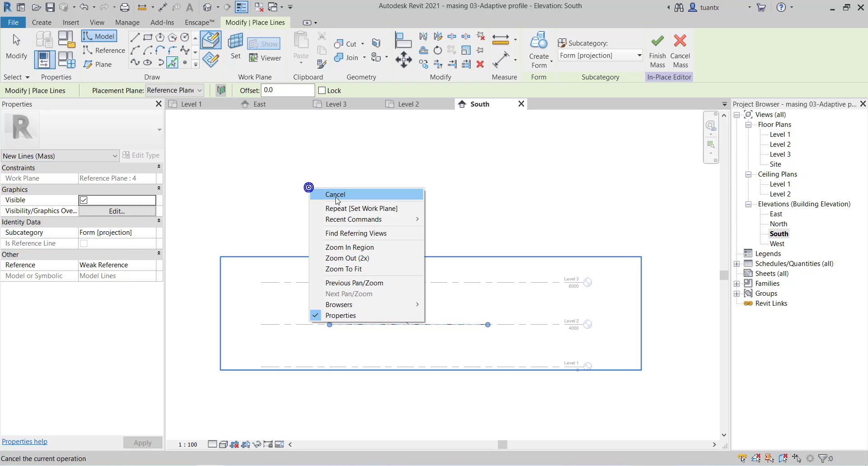
{"action": "left_click", "coordinate": [336, 194]}
{"action": "scroll", "coordinate": [285, 209], "scroll_direction": "down", "scroll_amount": 1}
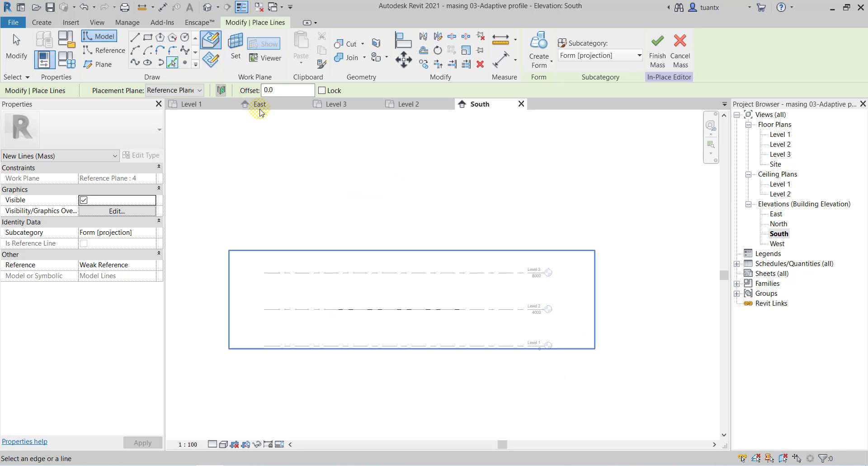
{"action": "left_click", "coordinate": [211, 8]}
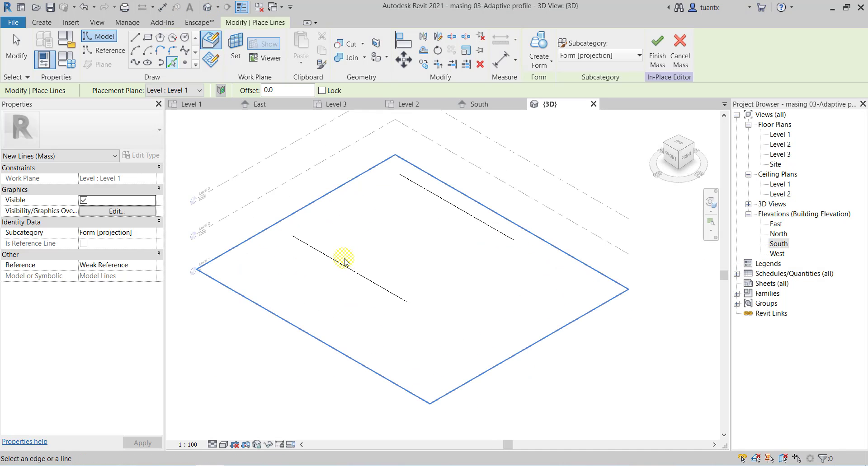
{"action": "middle_click_drag", "start_coordinate": [443, 211], "coordinate": [450, 279]}
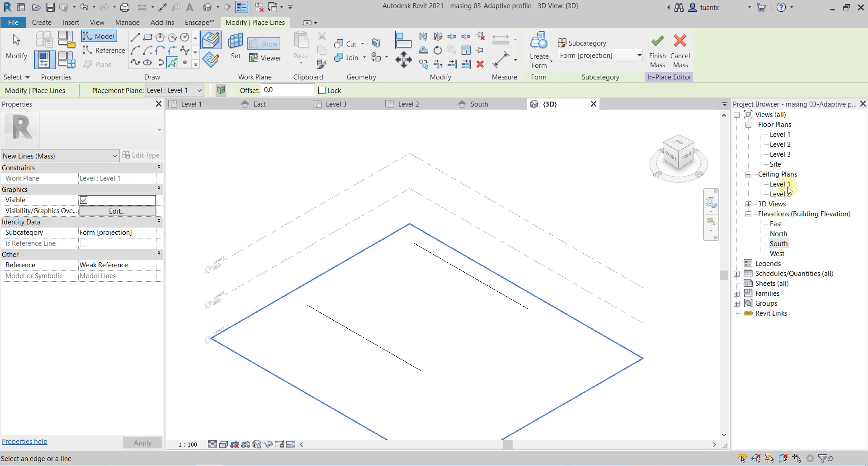
{"action": "double_click", "coordinate": [778, 244]}
{"action": "scroll", "coordinate": [440, 250], "scroll_direction": "up", "scroll_amount": 2}
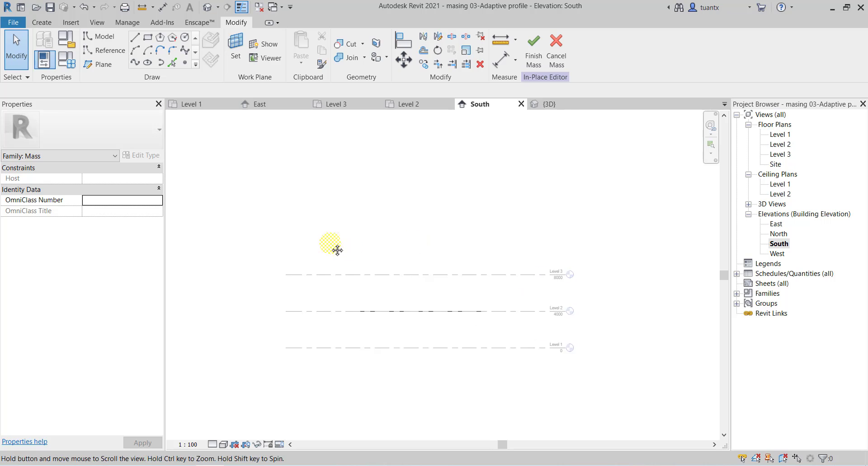
Step: Choose the start-end-radius arc tool with Reference Plane : 2 as the work plane
{"action": "left_click", "coordinate": [135, 50]}
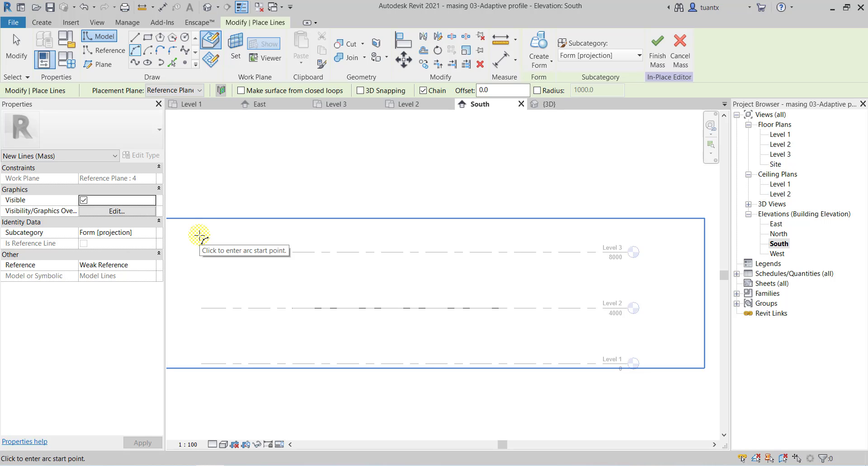
{"action": "left_click", "coordinate": [235, 48]}
{"action": "left_click", "coordinate": [444, 238]}
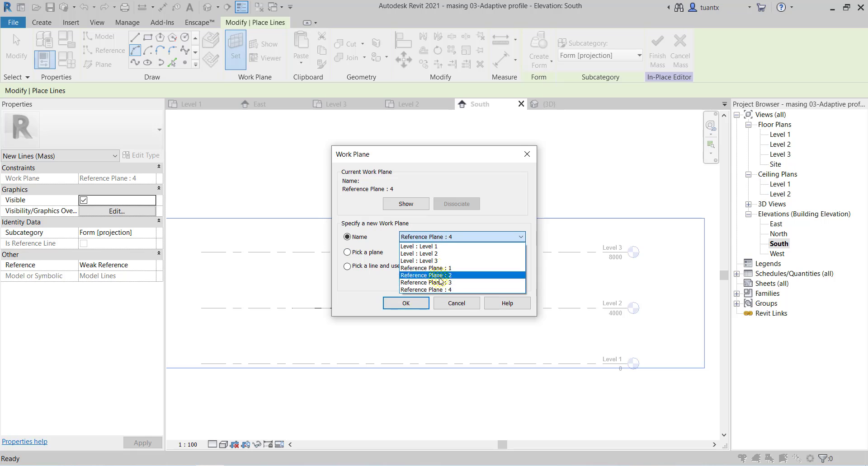
{"action": "left_click", "coordinate": [437, 275]}
{"action": "left_click", "coordinate": [405, 302]}
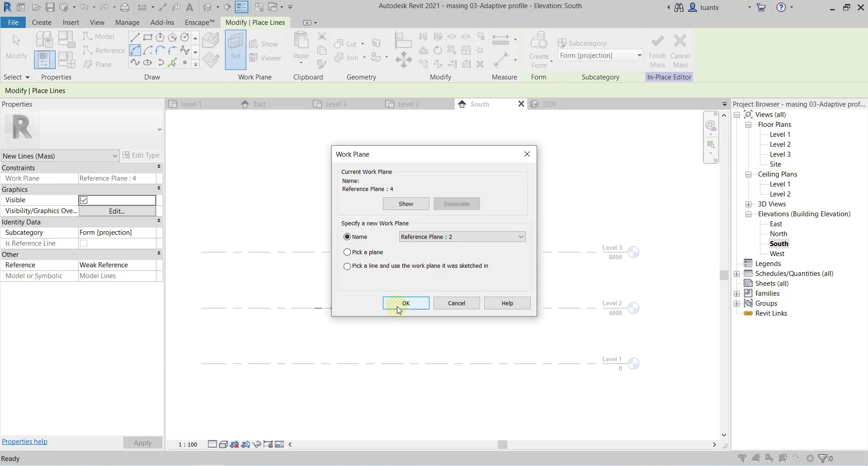
Step: Draw a sagging arc about 26700 wide near Level 3
{"action": "left_click", "coordinate": [225, 225]}
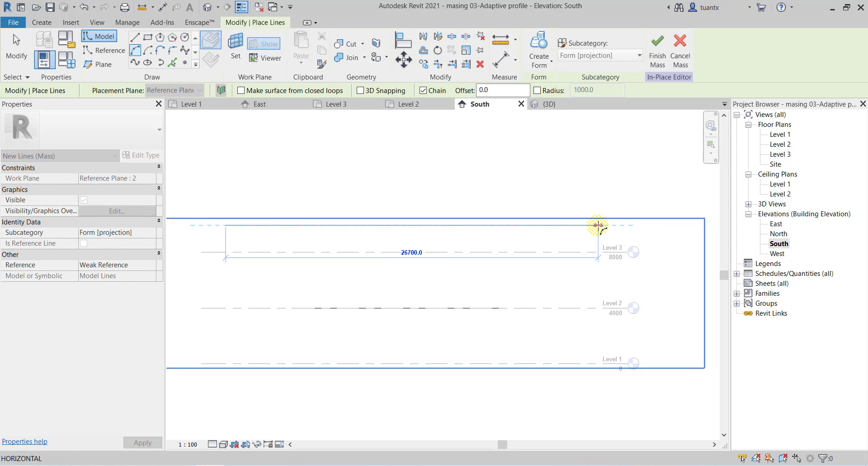
{"action": "left_click", "coordinate": [595, 225]}
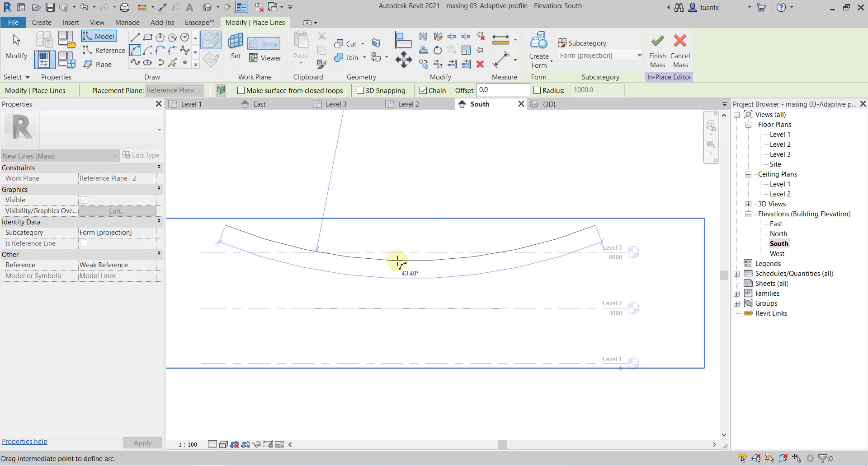
{"action": "left_click", "coordinate": [396, 260]}
{"action": "scroll", "coordinate": [371, 264], "scroll_direction": "down", "scroll_amount": 2}
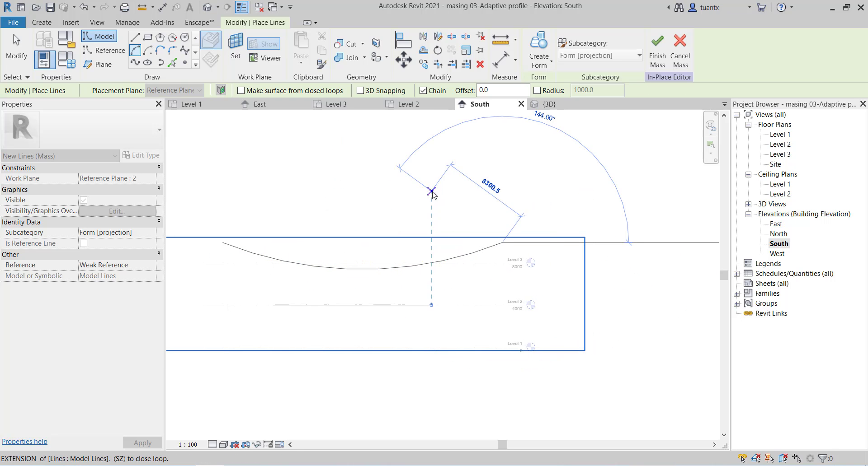
{"action": "right_click", "coordinate": [430, 191]}
{"action": "left_click", "coordinate": [456, 197]}
{"action": "scroll", "coordinate": [368, 203], "scroll_direction": "down", "scroll_amount": 2}
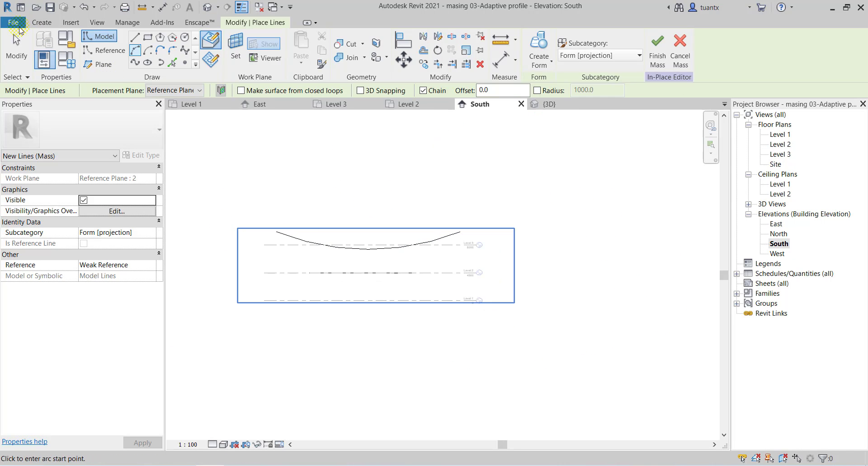
{"action": "left_click", "coordinate": [236, 50]}
Step: Set Reference Plane : 3 as work plane and pick the sagging arc to copy it there
{"action": "left_click", "coordinate": [441, 237]}
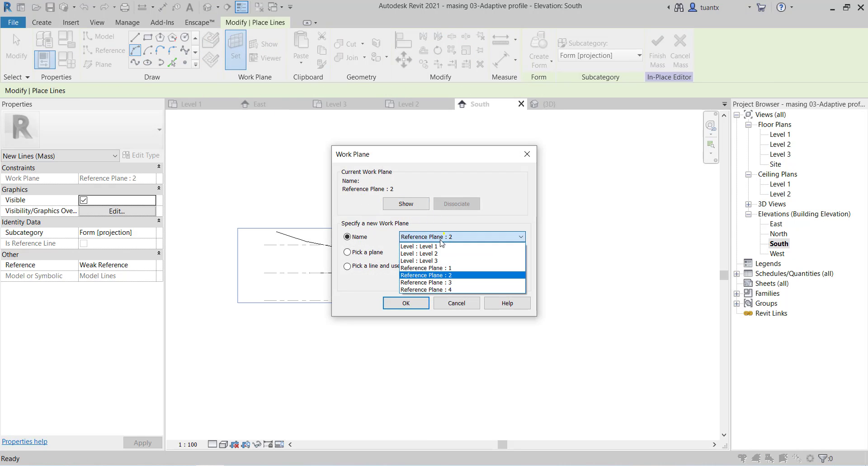
{"action": "left_click", "coordinate": [436, 282]}
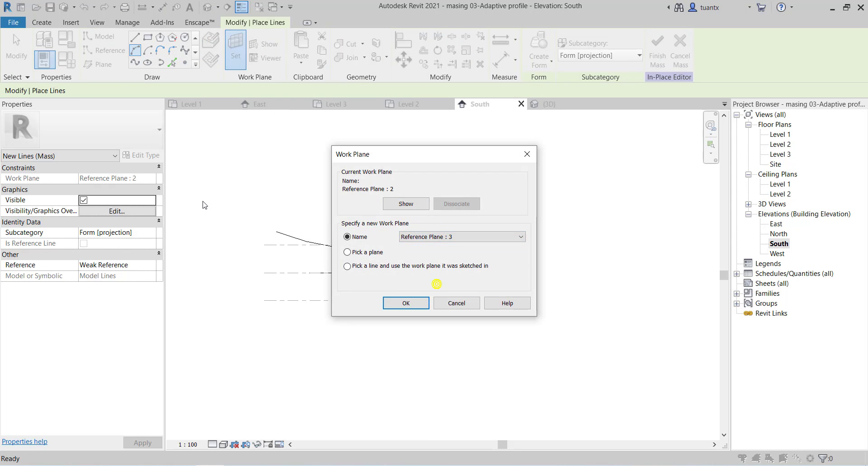
{"action": "left_click", "coordinate": [406, 303]}
{"action": "left_click", "coordinate": [171, 63]}
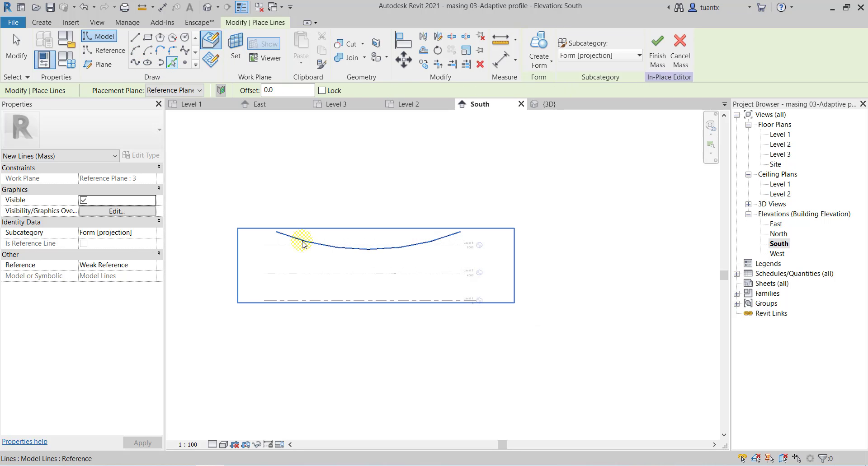
{"action": "left_click", "coordinate": [302, 244]}
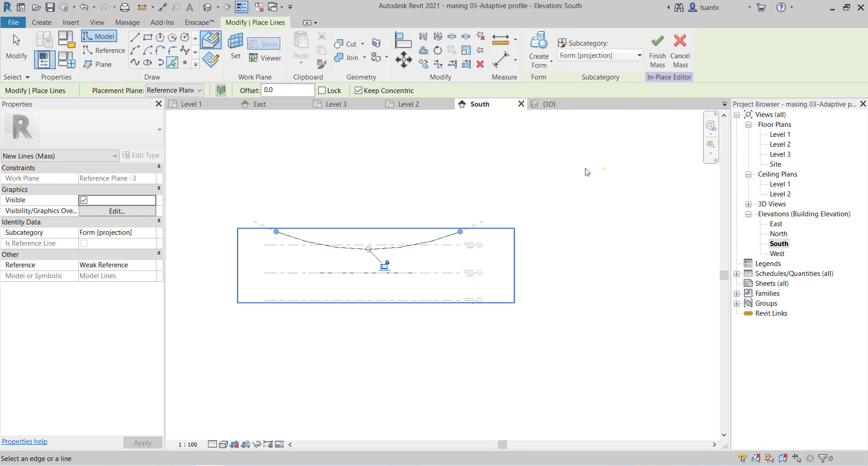
{"action": "right_click", "coordinate": [386, 156]}
{"action": "left_click", "coordinate": [399, 162]}
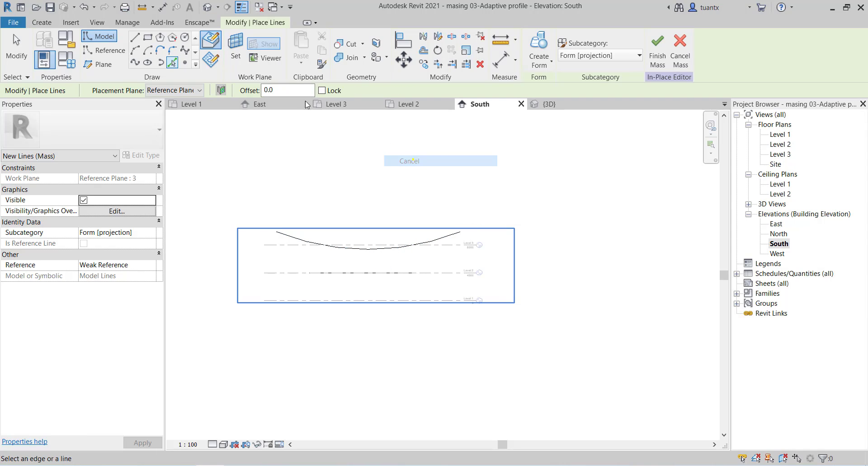
Step: Review the four model lines in the default 3D view, then open and close the File menu
{"action": "left_click", "coordinate": [207, 7]}
{"action": "key", "text": "Escape"}
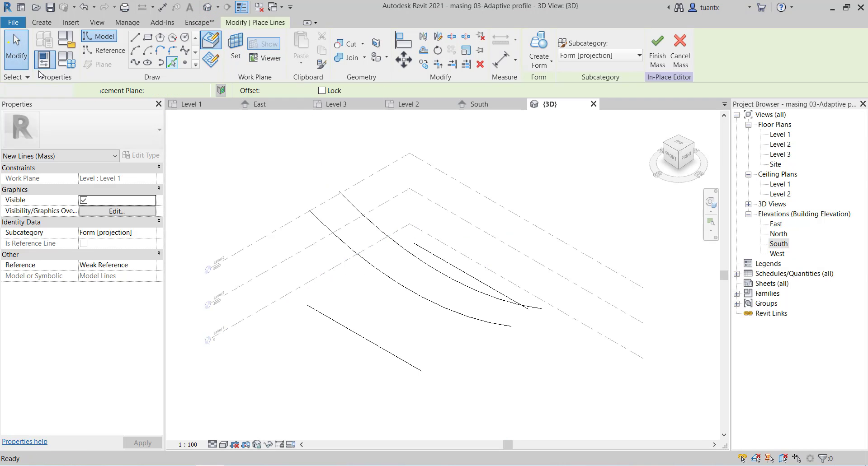
{"action": "left_click", "coordinate": [283, 167]}
{"action": "mouse_move", "coordinate": [378, 237]}
{"action": "middle_mouse_down", "text": "shift"}
{"action": "mouse_move", "coordinate": [449, 213]}
{"action": "mouse_move", "coordinate": [364, 193]}
{"action": "mouse_move", "coordinate": [470, 206]}
{"action": "mouse_move", "coordinate": [436, 217]}
{"action": "middle_mouse_up", "text": "shift"}
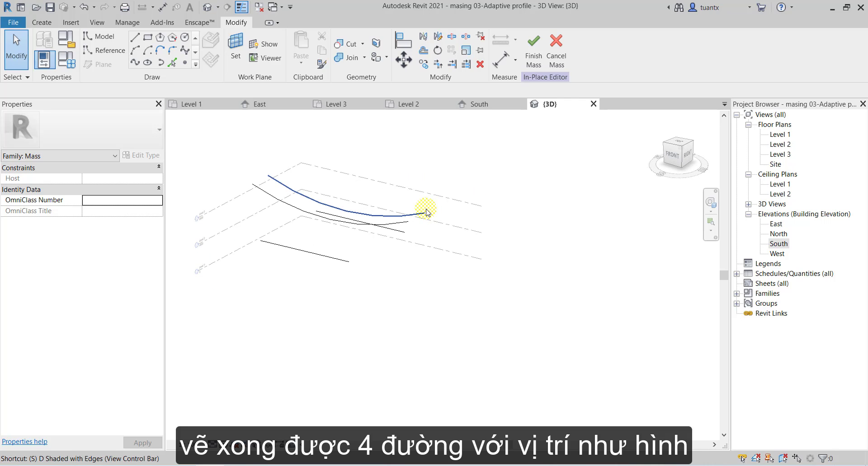
{"action": "scroll", "coordinate": [407, 208], "scroll_direction": "up", "scroll_amount": 2}
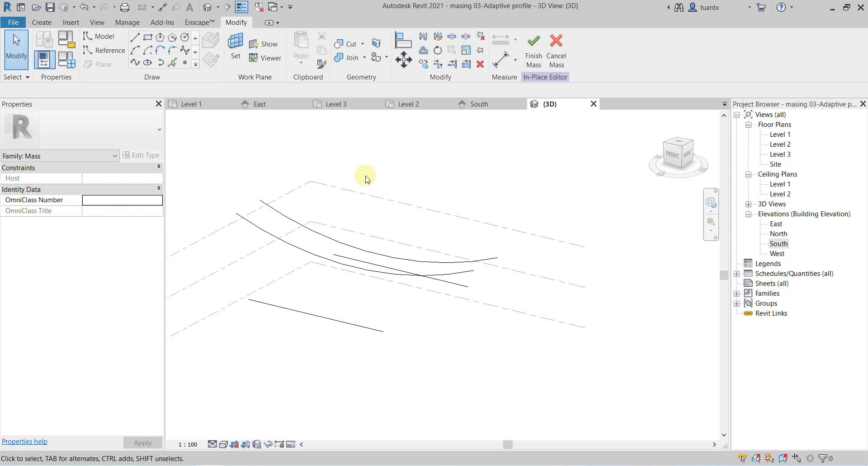
{"action": "left_click", "coordinate": [8, 26]}
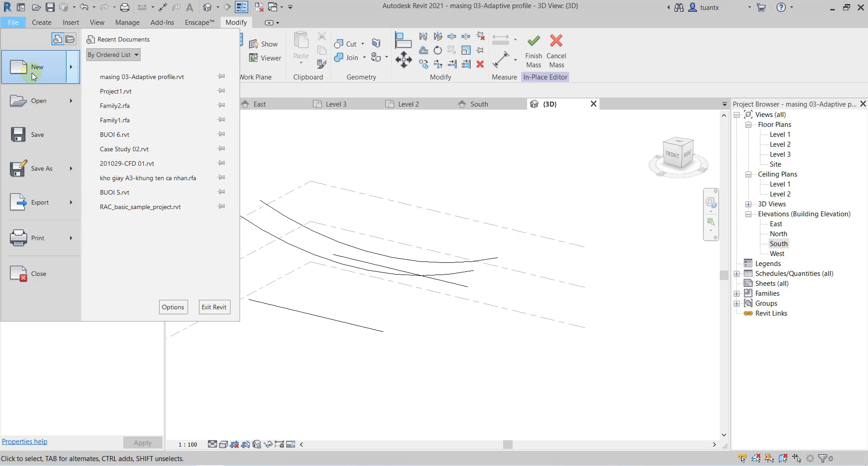
{"action": "left_click", "coordinate": [213, 427]}
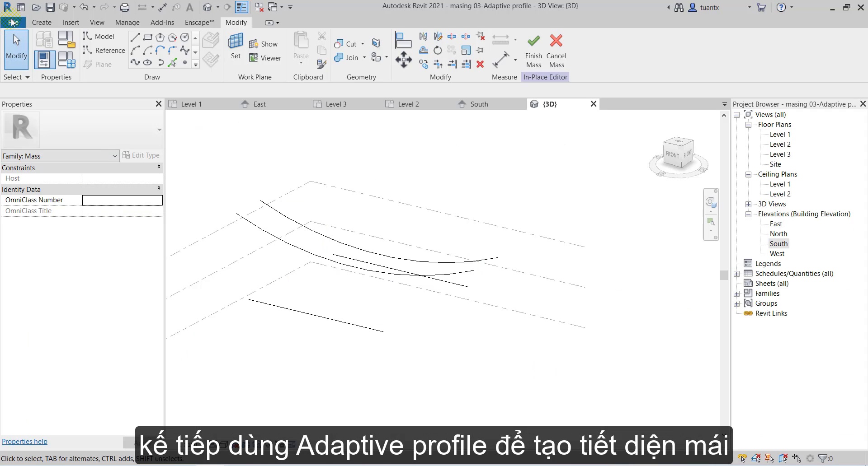
Step: Create a new family from the English Metric Generic Model Adaptive.rft template
{"action": "left_click", "coordinate": [13, 22]}
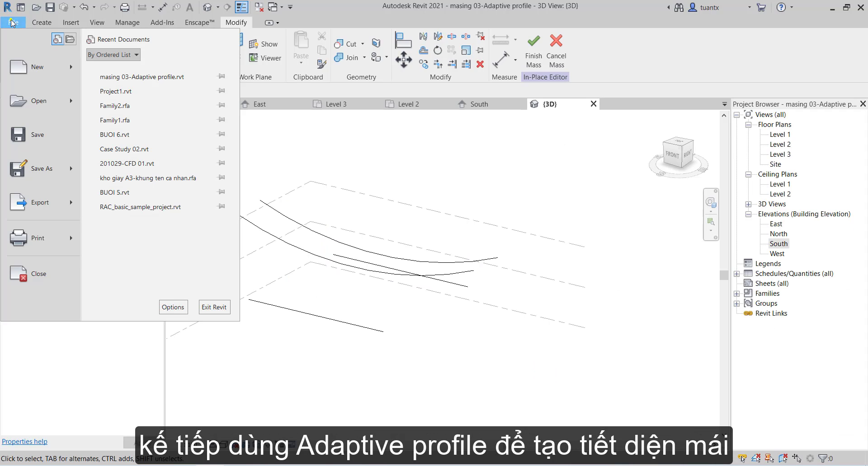
{"action": "left_click", "coordinate": [53, 170]}
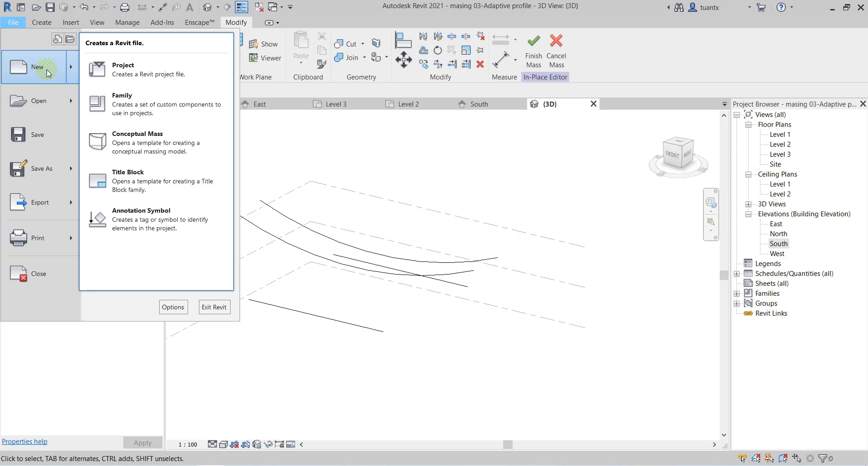
{"action": "mouse_move", "coordinate": [38, 66]}
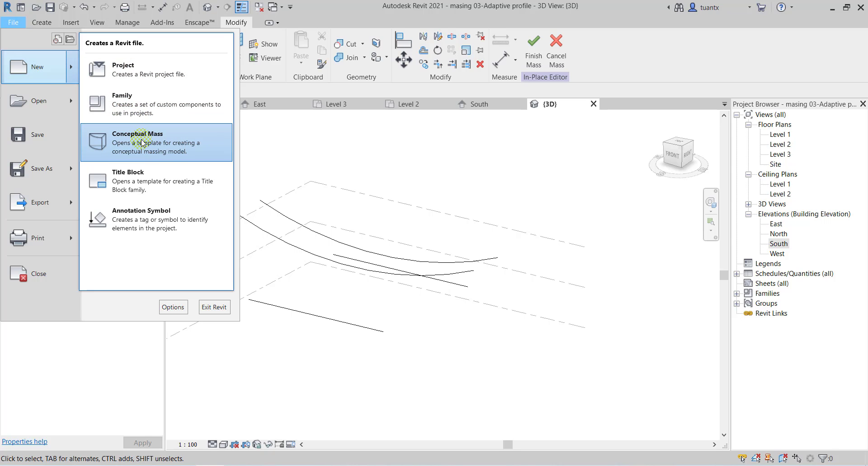
{"action": "left_click", "coordinate": [139, 111]}
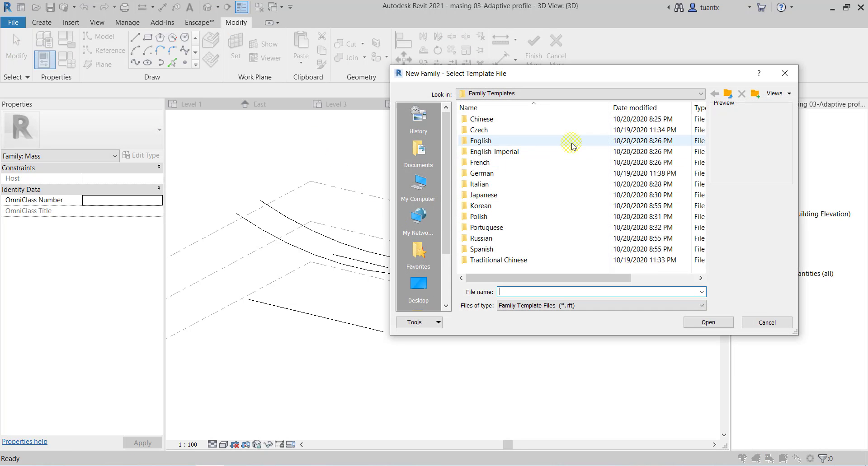
{"action": "double_click", "coordinate": [482, 141]}
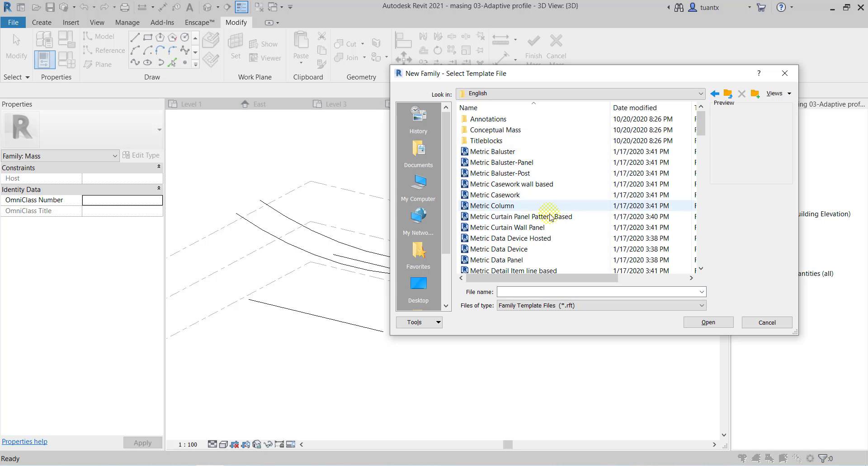
{"action": "left_click", "coordinate": [495, 220]}
{"action": "scroll", "coordinate": [520, 219], "scroll_direction": "down", "scroll_amount": 3}
{"action": "scroll", "coordinate": [537, 218], "scroll_direction": "down", "scroll_amount": 2}
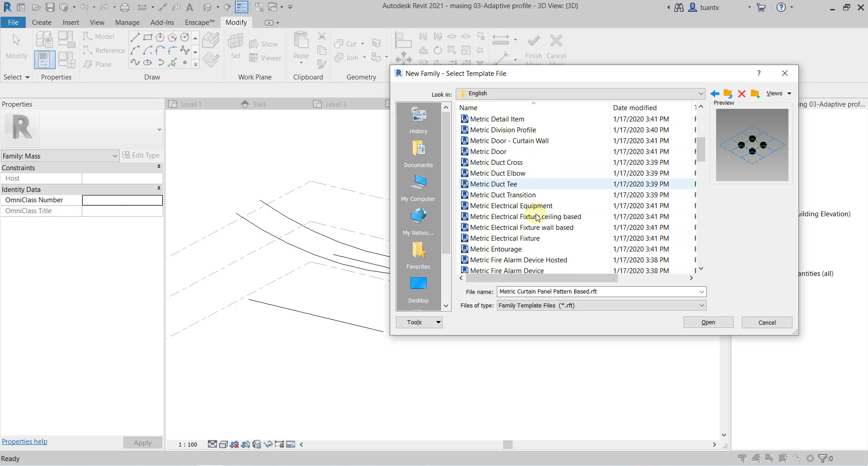
{"action": "scroll", "coordinate": [537, 218], "scroll_direction": "down", "scroll_amount": 2}
{"action": "scroll", "coordinate": [536, 217], "scroll_direction": "down", "scroll_amount": 1}
{"action": "scroll", "coordinate": [524, 195], "scroll_direction": "down", "scroll_amount": 1}
{"action": "left_click", "coordinate": [530, 174]}
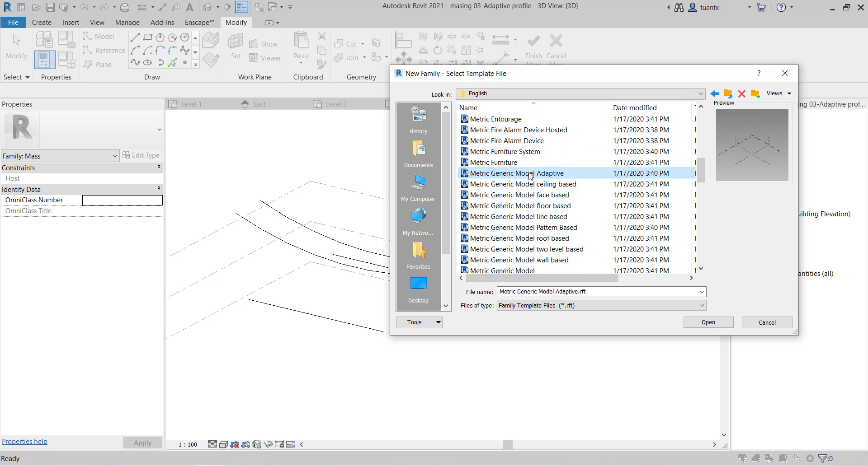
{"action": "left_click", "coordinate": [719, 325]}
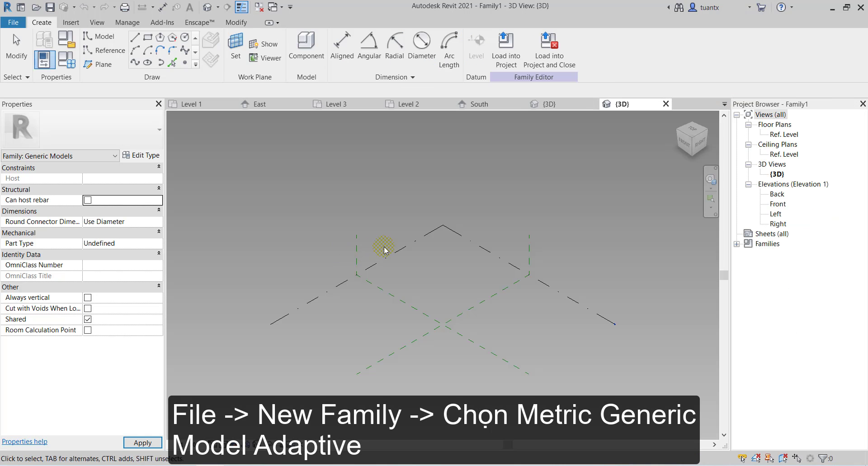
Step: On the Ref. Level plan, place four reference points, one per quadrant, clockwise
{"action": "double_click", "coordinate": [785, 135]}
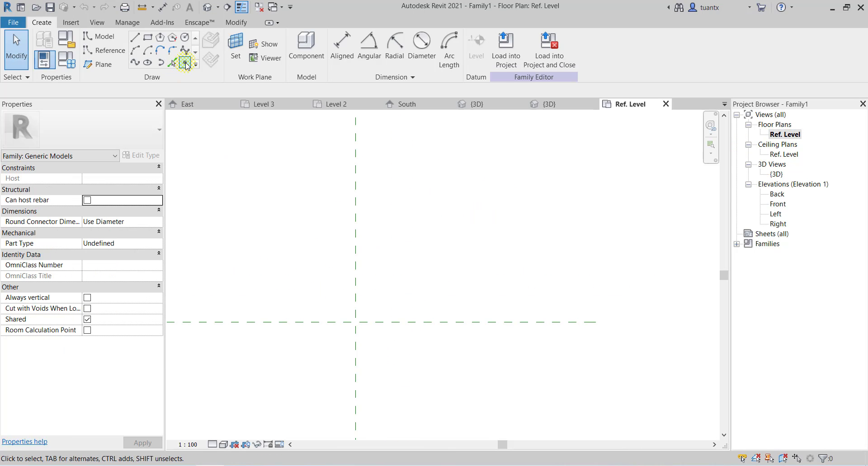
{"action": "left_click", "coordinate": [185, 63]}
{"action": "left_click", "coordinate": [336, 293]}
{"action": "left_click", "coordinate": [317, 293]}
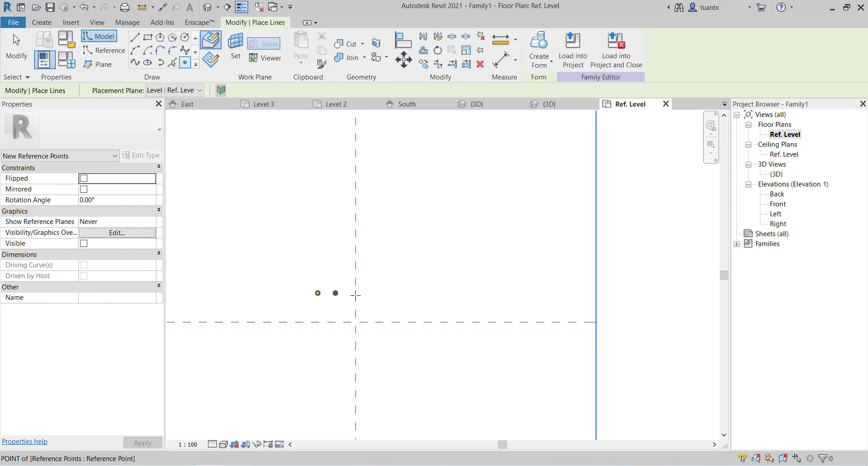
{"action": "left_click", "coordinate": [397, 294]}
{"action": "left_click", "coordinate": [402, 371]}
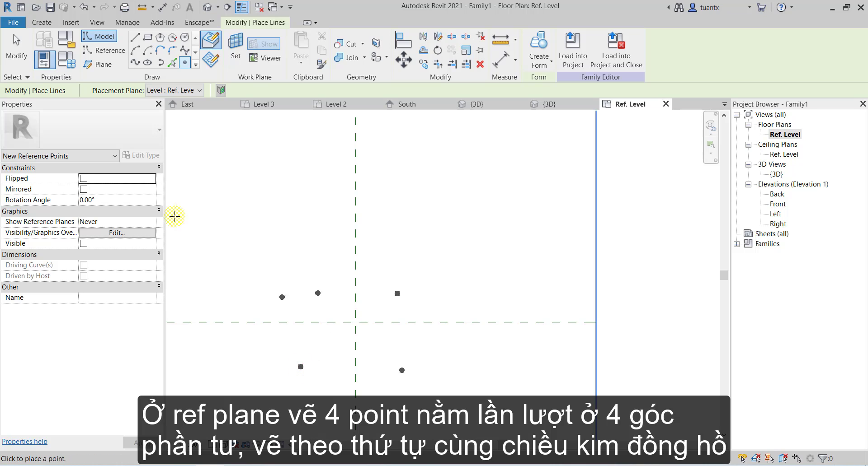
{"action": "left_click", "coordinate": [10, 52]}
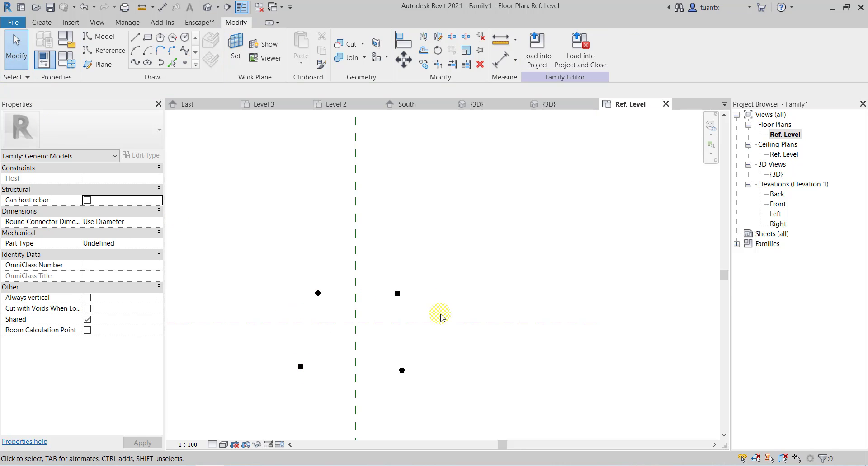
Step: Make all four points Adaptive Placement Points, numbered 1 to 4
{"action": "left_click_drag", "start_coordinate": [246, 260], "coordinate": [525, 441]}
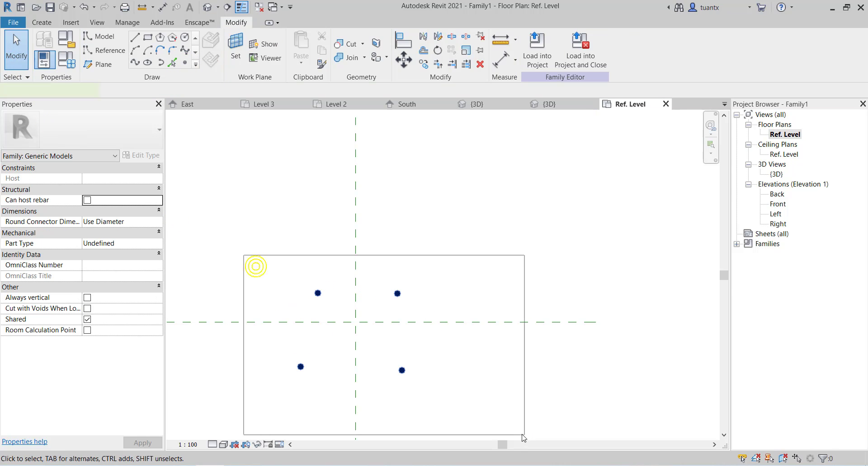
{"action": "left_click", "coordinate": [117, 318]}
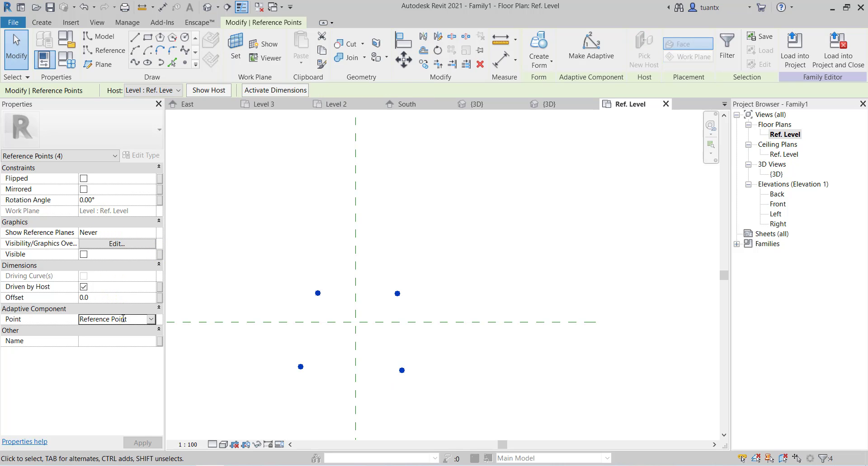
{"action": "left_click", "coordinate": [151, 320]}
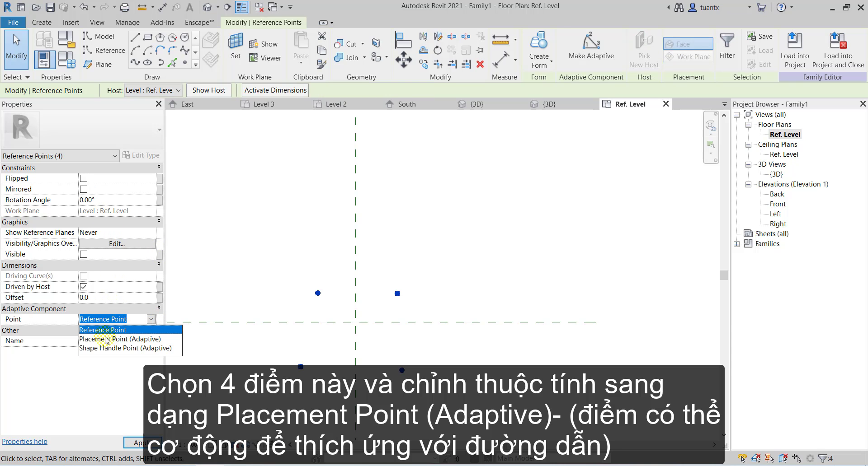
{"action": "left_click", "coordinate": [113, 339]}
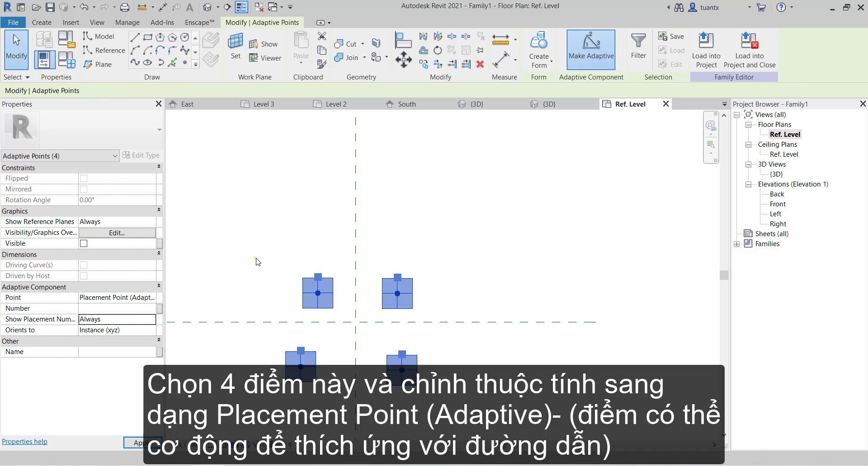
{"action": "left_click", "coordinate": [333, 285]}
{"action": "scroll", "coordinate": [316, 277], "scroll_direction": "up", "scroll_amount": 2}
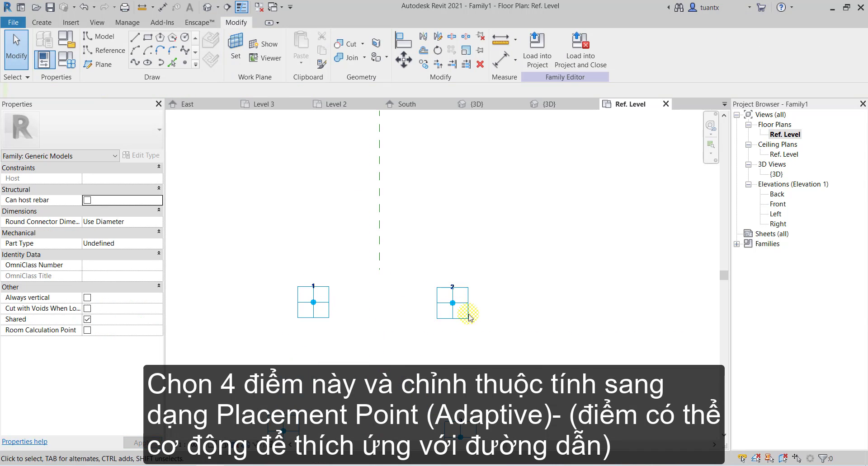
{"action": "middle_click_drag", "start_coordinate": [478, 348], "coordinate": [487, 256]}
{"action": "scroll", "coordinate": [307, 326], "scroll_direction": "down", "scroll_amount": 2}
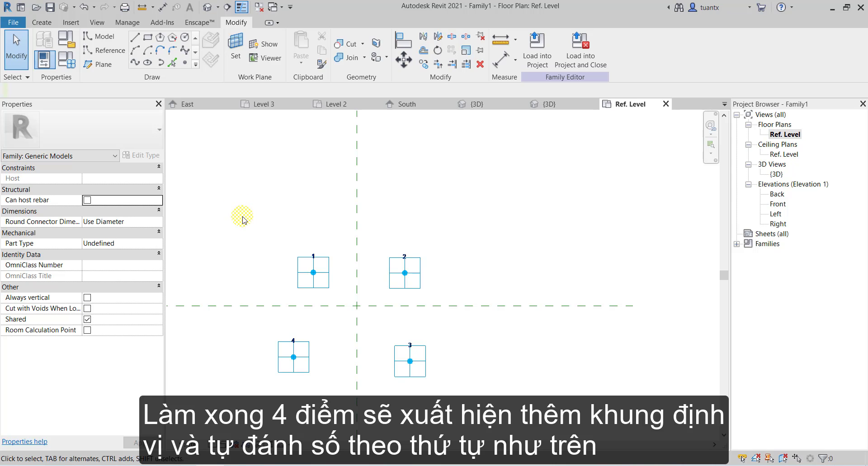
Step: Draw 3D-snapped model lines through points 1, 2, 3, 4 and back to 1
{"action": "left_click", "coordinate": [135, 40]}
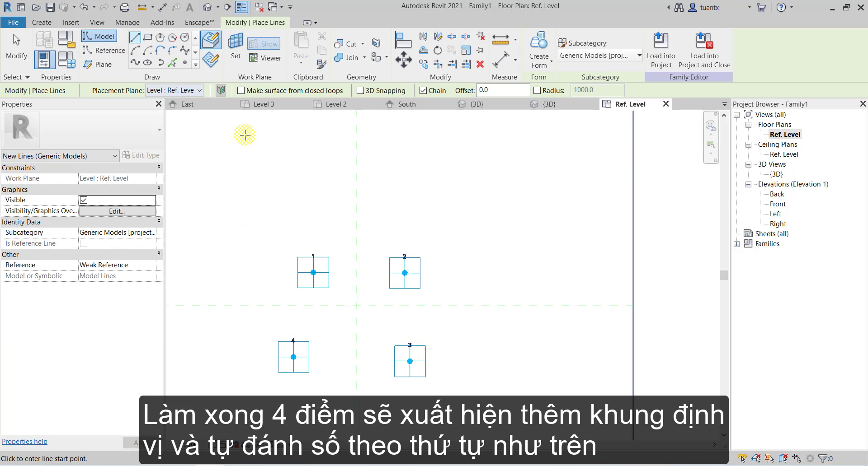
{"action": "scroll", "coordinate": [300, 298], "scroll_direction": "up", "scroll_amount": 2}
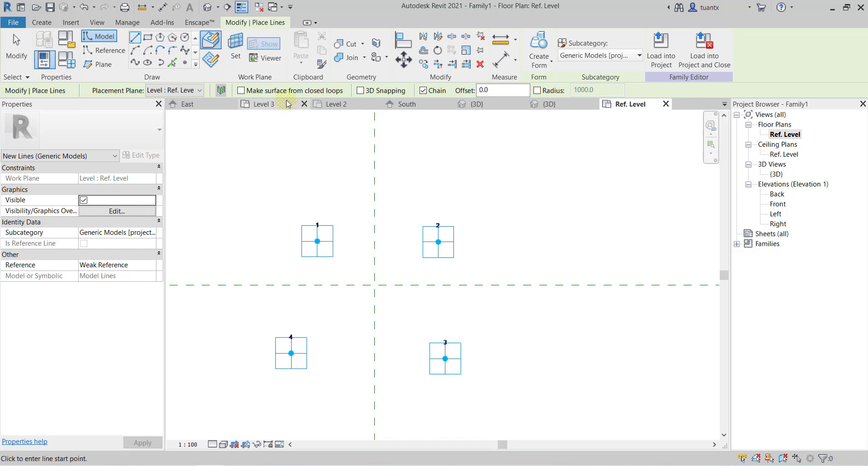
{"action": "left_click", "coordinate": [360, 90]}
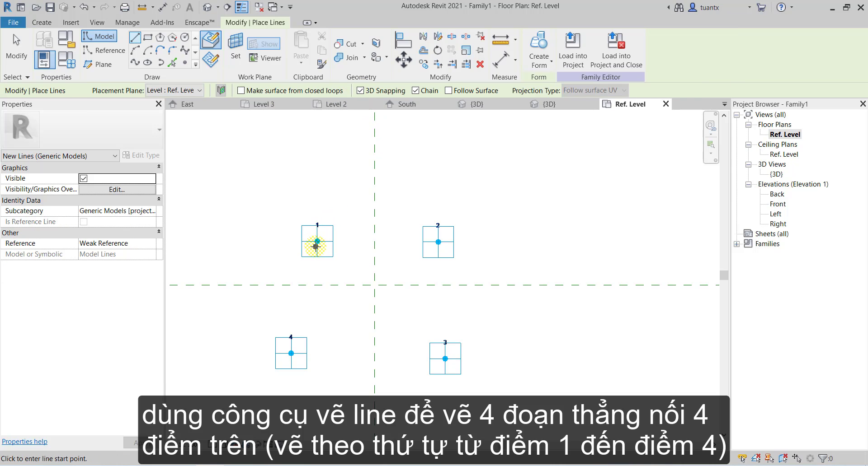
{"action": "left_click", "coordinate": [317, 242]}
{"action": "left_click", "coordinate": [438, 242]}
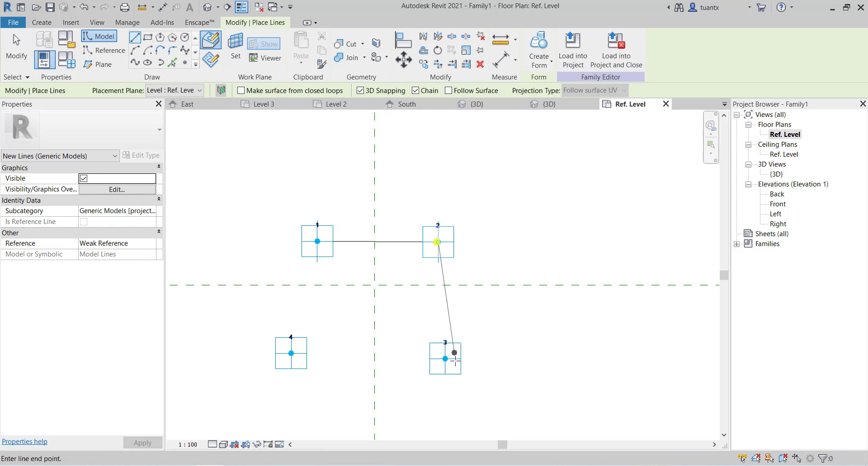
{"action": "left_click", "coordinate": [444, 358]}
{"action": "left_click", "coordinate": [291, 353]}
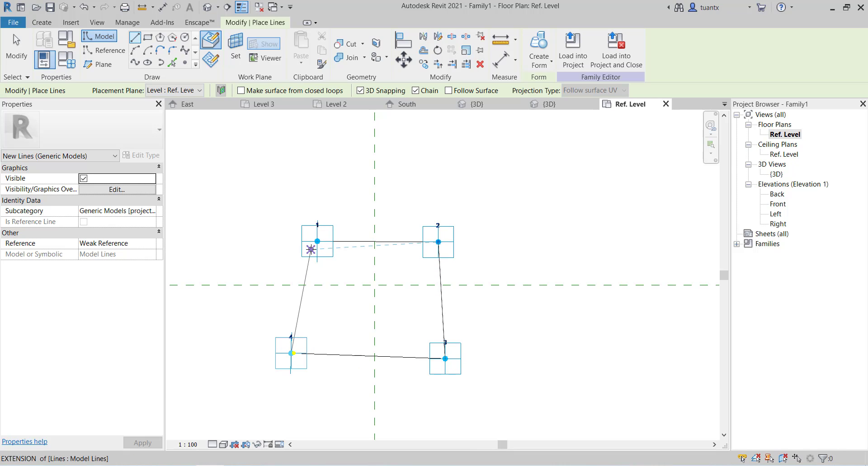
{"action": "left_click", "coordinate": [318, 241]}
{"action": "right_click", "coordinate": [329, 176]}
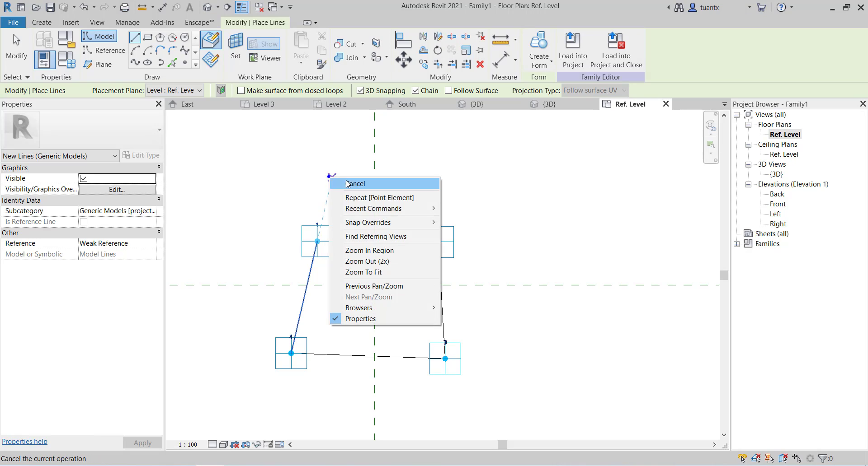
{"action": "left_click", "coordinate": [350, 183]}
{"action": "middle_click_drag", "start_coordinate": [349, 185], "coordinate": [358, 219]}
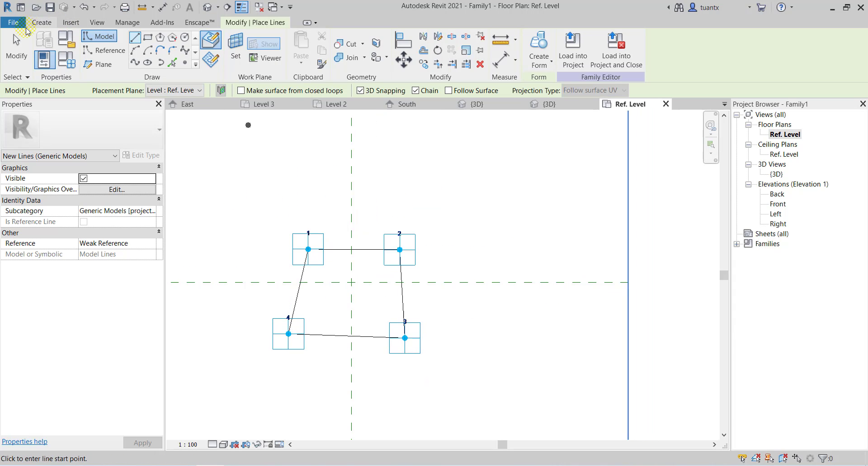
Step: Save the family as 'adaptive profile' and load it into the masing 03-Adaptive profile project
{"action": "left_click", "coordinate": [19, 43]}
{"action": "left_click", "coordinate": [580, 50]}
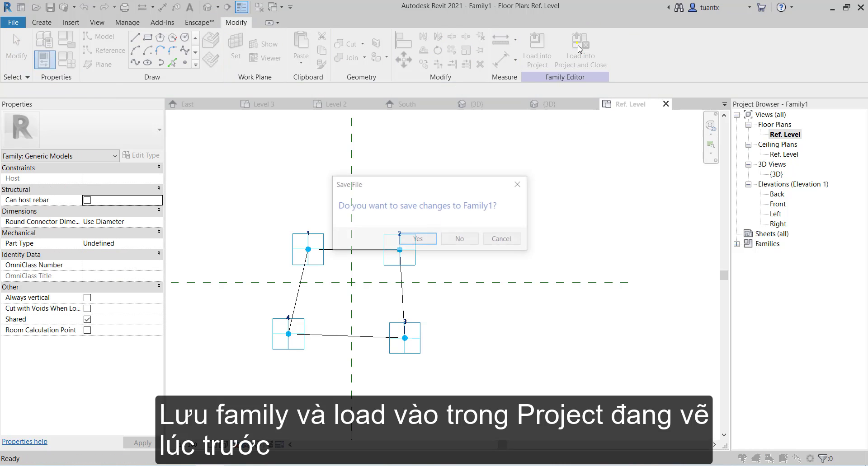
{"action": "left_click", "coordinate": [410, 240]}
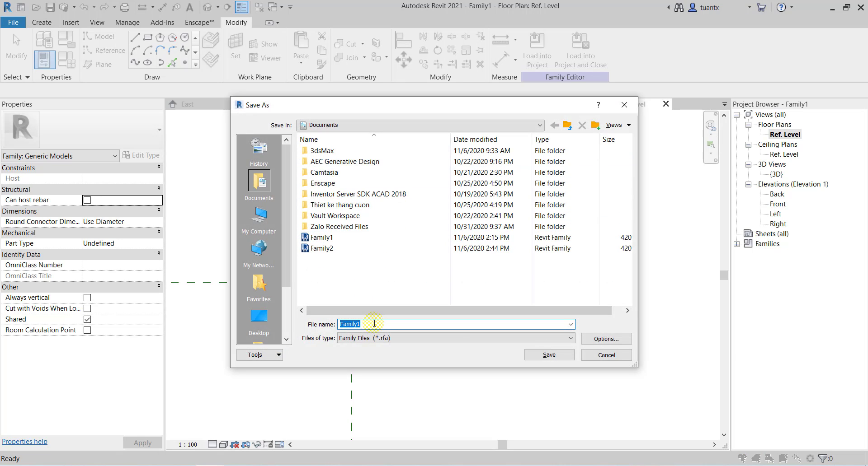
{"action": "type", "text": "adap"}
{"action": "left_click", "coordinate": [606, 339]}
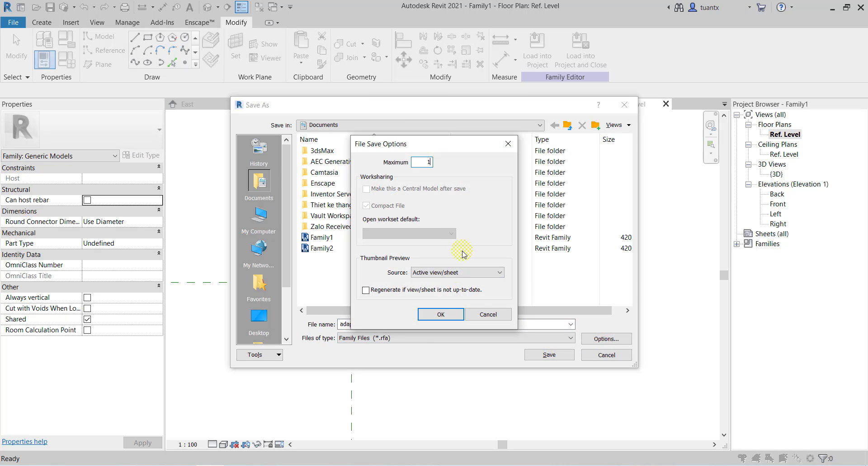
{"action": "left_click", "coordinate": [441, 315]}
{"action": "left_click", "coordinate": [559, 357]}
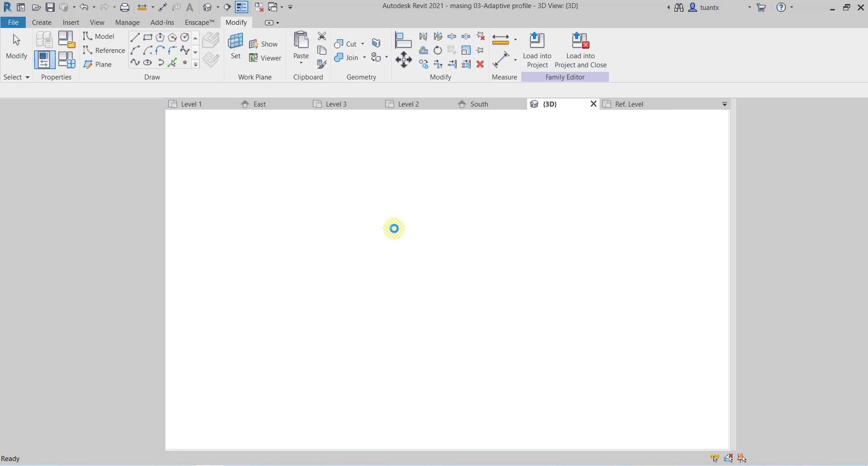
Step: Show the {3D} view from above the curves and widen the Project Browser
{"action": "left_click", "coordinate": [410, 253]}
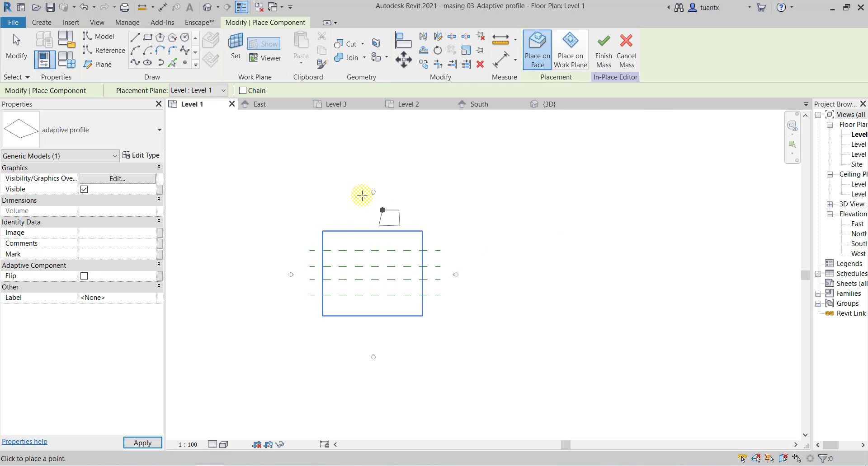
{"action": "left_click", "coordinate": [206, 8]}
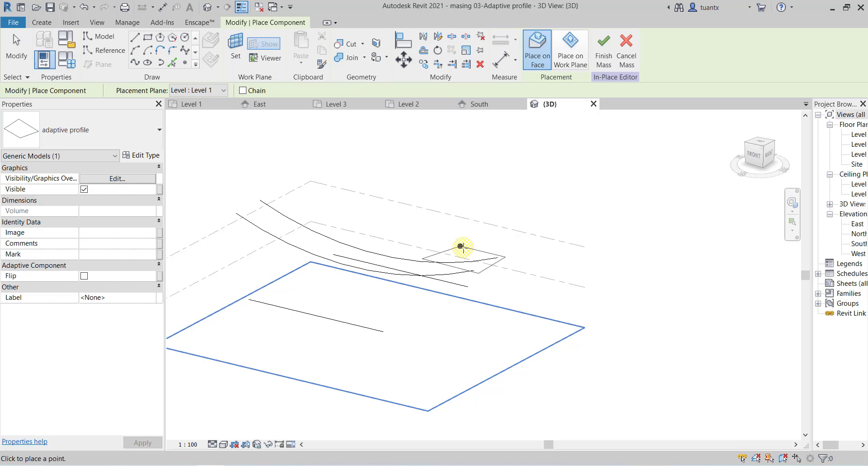
{"action": "mouse_move", "coordinate": [517, 245]}
{"action": "middle_mouse_down", "text": "shift"}
{"action": "mouse_move", "coordinate": [420, 302]}
{"action": "mouse_move", "coordinate": [452, 285]}
{"action": "middle_mouse_up", "text": "shift"}
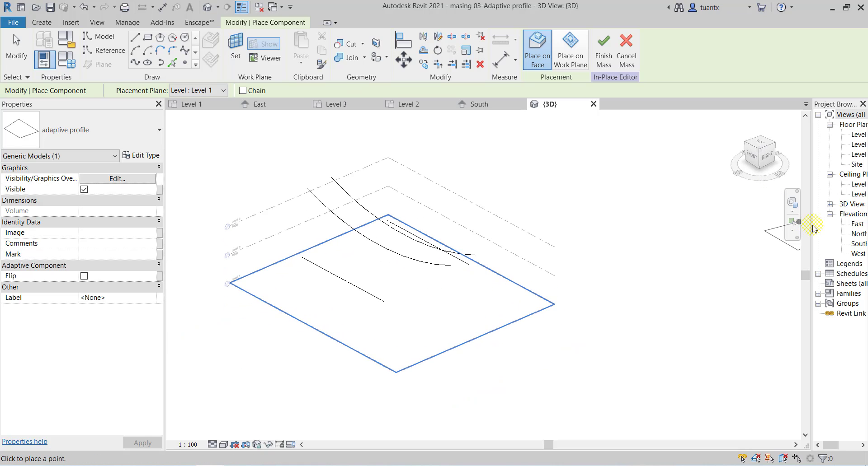
{"action": "left_click_drag", "start_coordinate": [811, 225], "coordinate": [722, 225]}
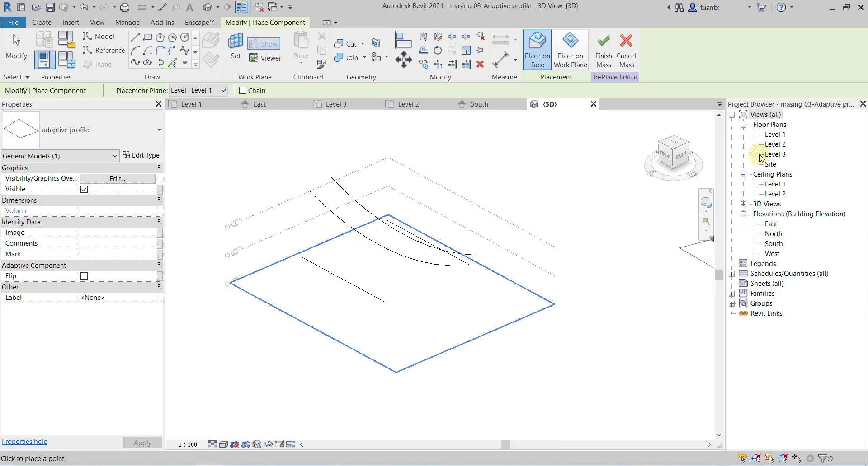
Step: From Families > Generic Models > adaptive profile in the Project Browser, create an instance of its type
{"action": "left_click", "coordinate": [733, 294]}
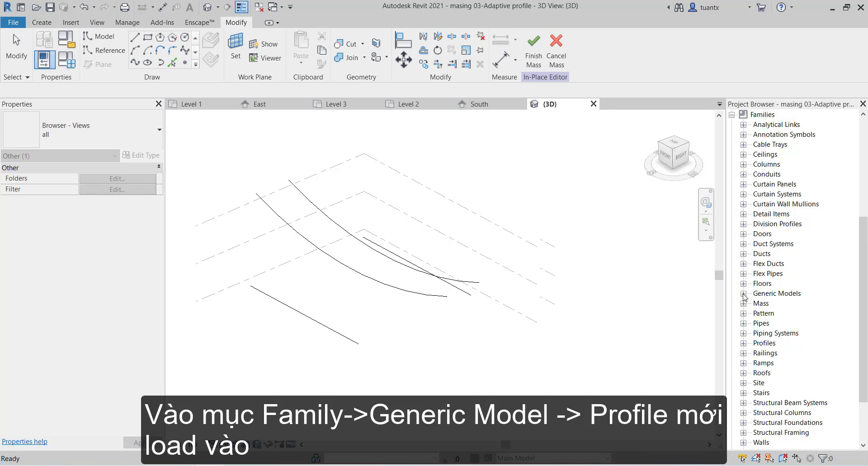
{"action": "left_click", "coordinate": [743, 294]}
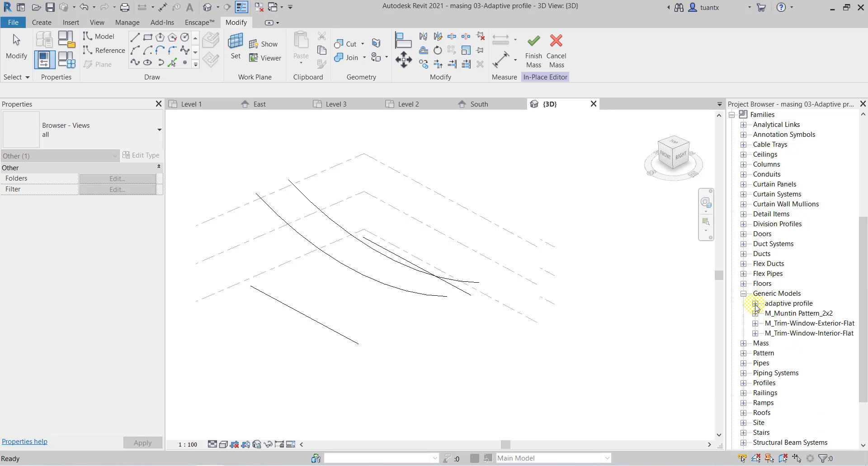
{"action": "left_click", "coordinate": [755, 303]}
{"action": "right_click", "coordinate": [791, 313]}
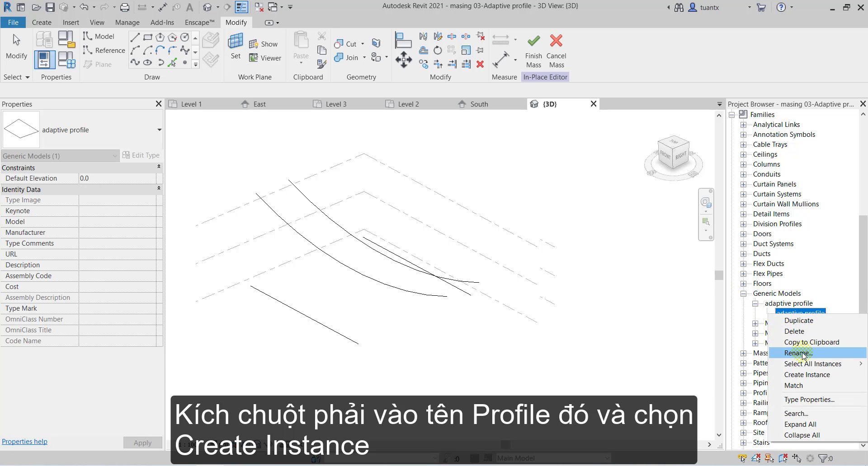
{"action": "left_click", "coordinate": [796, 375]}
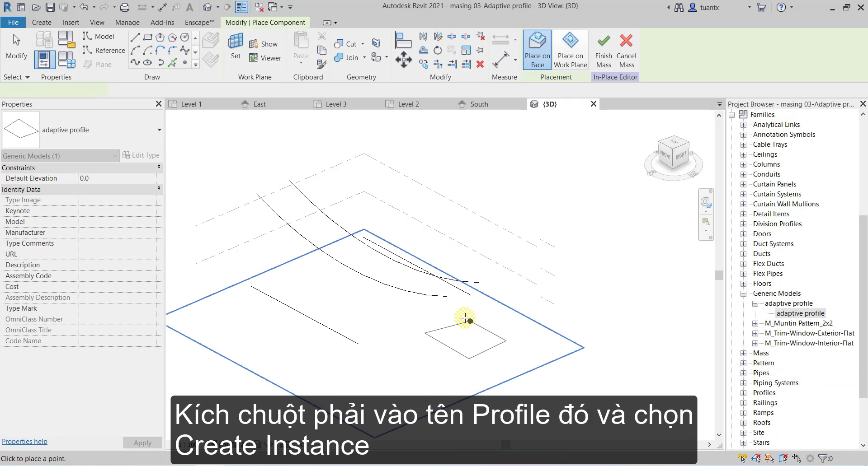
Step: Place the first adaptive profile with its corners on the curves' start endpoints
{"action": "scroll", "coordinate": [398, 267], "scroll_direction": "up", "scroll_amount": 2}
{"action": "scroll", "coordinate": [383, 256], "scroll_direction": "up", "scroll_amount": 2}
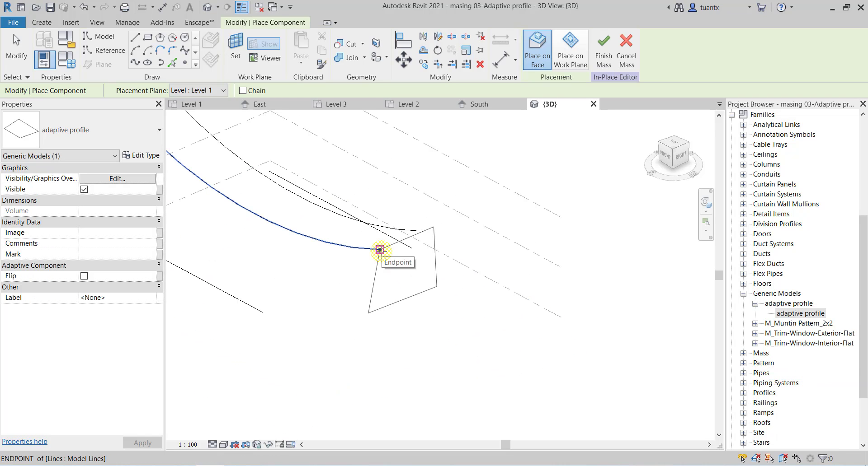
{"action": "left_click", "coordinate": [380, 249]}
{"action": "left_click", "coordinate": [422, 232]}
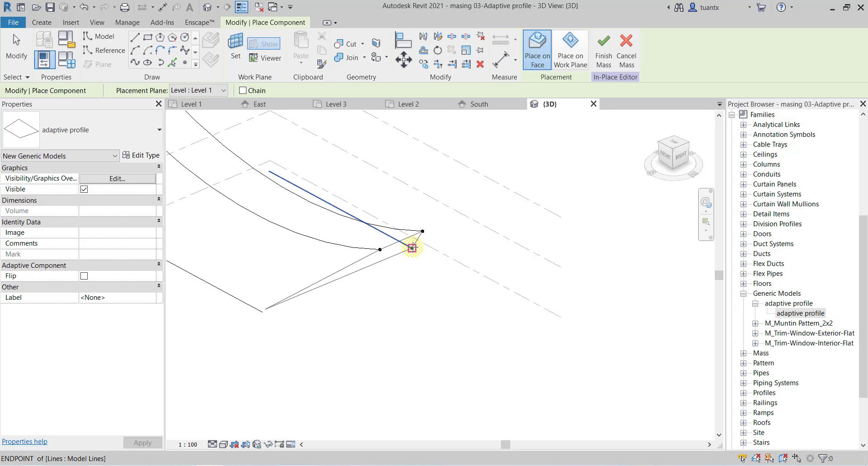
{"action": "left_click", "coordinate": [411, 248]}
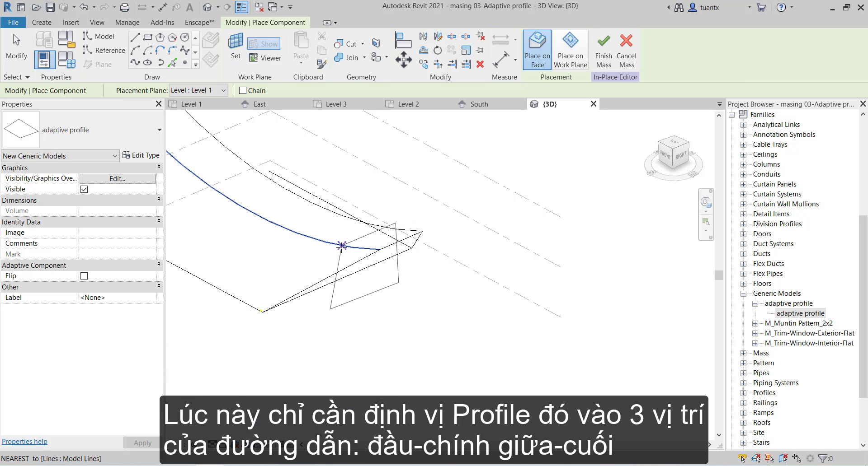
Step: Place the second adaptive profile with its corners on the curves' midpoints
{"action": "scroll", "coordinate": [291, 268], "scroll_direction": "down", "scroll_amount": 3}
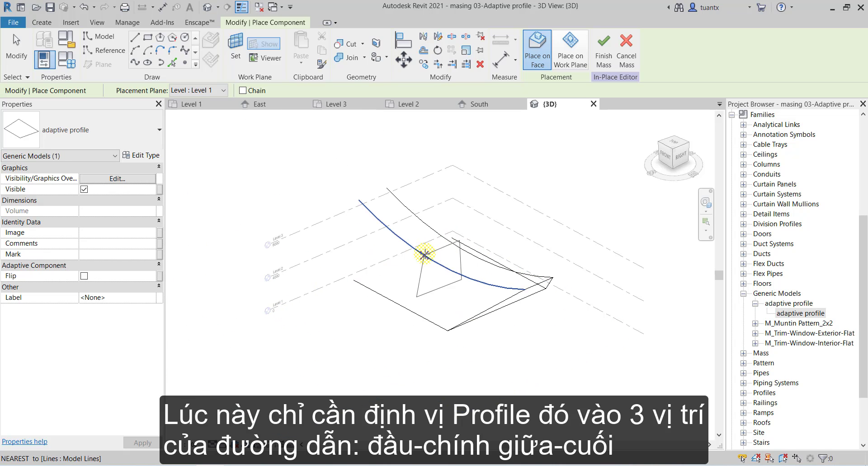
{"action": "left_click", "coordinate": [440, 265]}
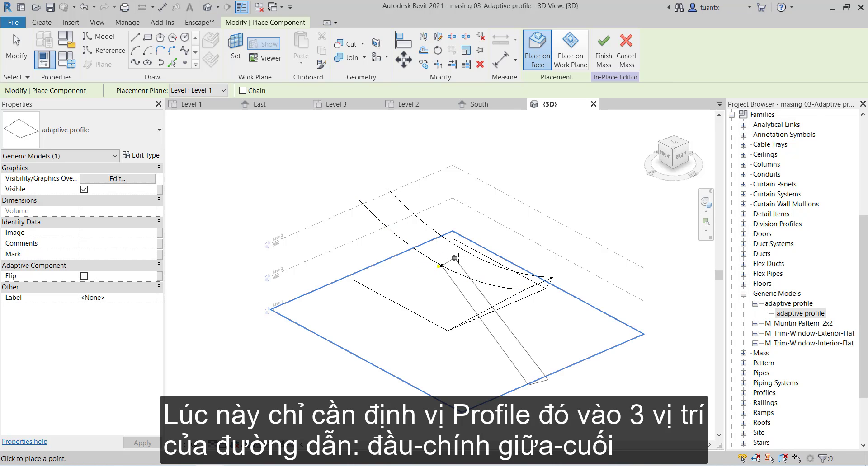
{"action": "left_click", "coordinate": [469, 254]}
{"action": "middle_click_drag", "start_coordinate": [472, 257], "coordinate": [478, 252], "text": "shift"}
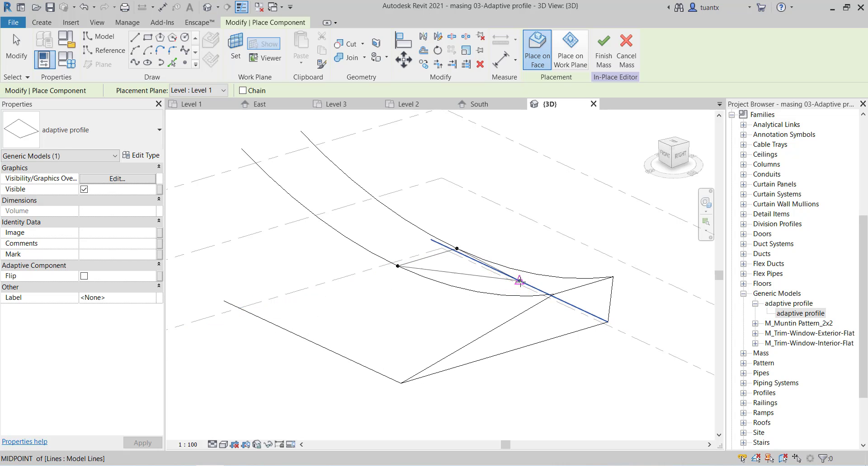
{"action": "left_click", "coordinate": [520, 281]}
{"action": "left_click", "coordinate": [312, 342]}
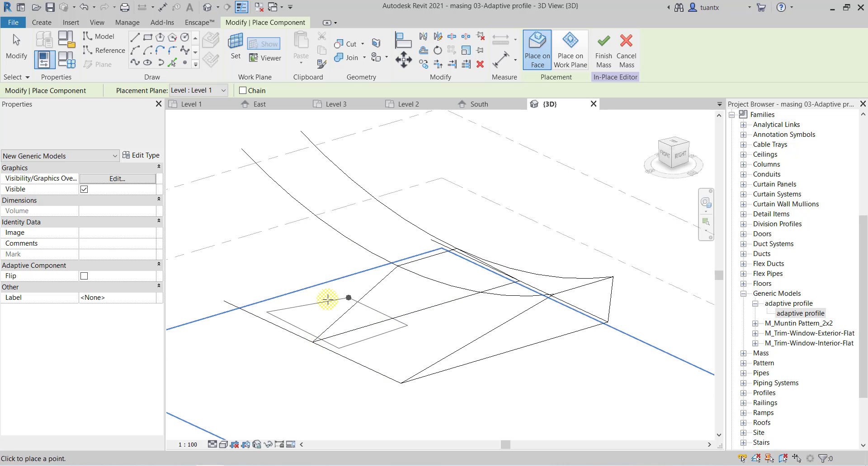
Step: Place the third adaptive profile with its corners on the curves' far endpoints
{"action": "scroll", "coordinate": [362, 316], "scroll_direction": "down", "scroll_amount": 3}
{"action": "middle_click_drag", "start_coordinate": [381, 360], "coordinate": [335, 271]}
{"action": "left_click", "coordinate": [338, 264]}
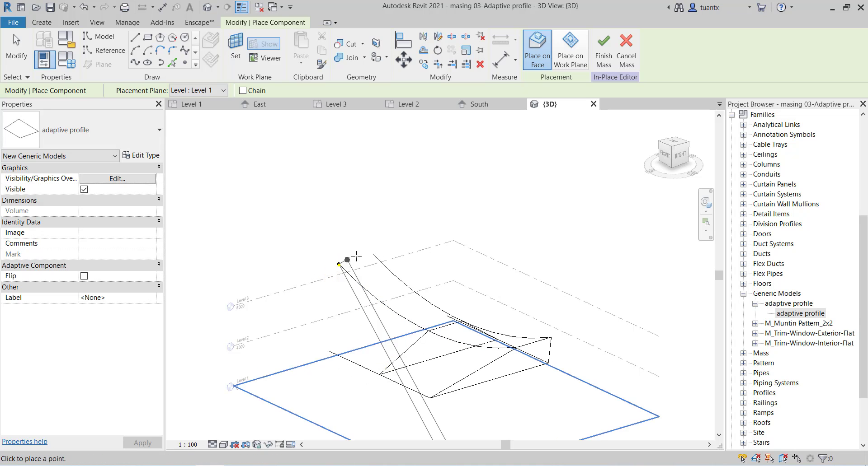
{"action": "left_click", "coordinate": [374, 263]}
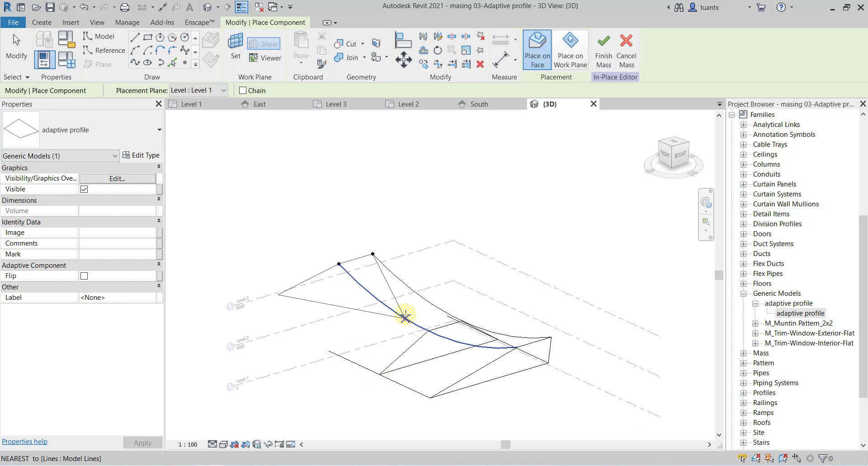
{"action": "middle_click_drag", "start_coordinate": [401, 311], "coordinate": [420, 313], "text": "shift"}
{"action": "left_click", "coordinate": [419, 314]}
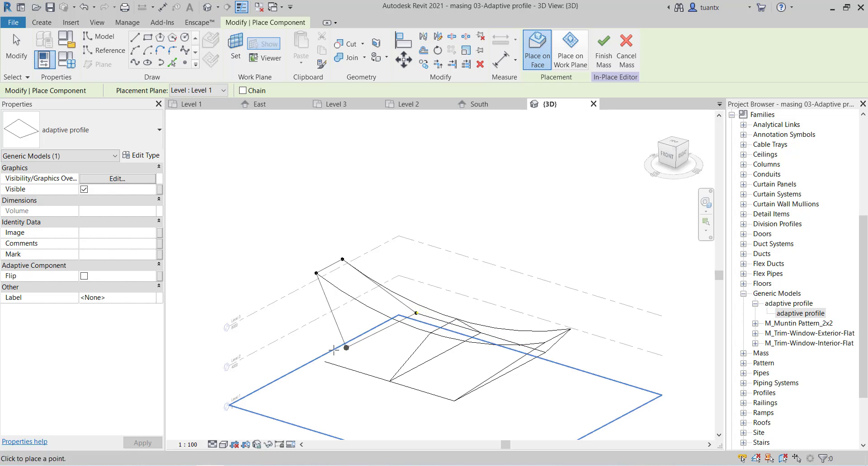
{"action": "left_click", "coordinate": [325, 361]}
{"action": "right_click", "coordinate": [339, 328]}
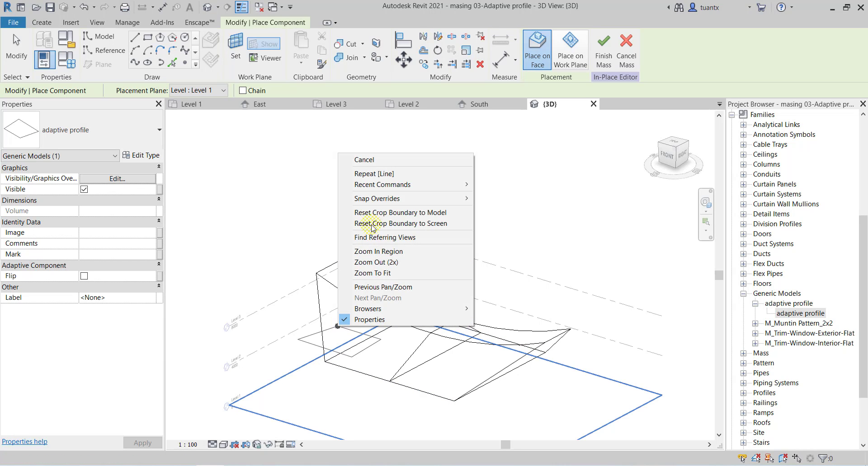
Step: Stop placing profiles and select all three adaptive profiles
{"action": "left_click", "coordinate": [348, 164]}
{"action": "scroll", "coordinate": [343, 258], "scroll_direction": "down", "scroll_amount": 2}
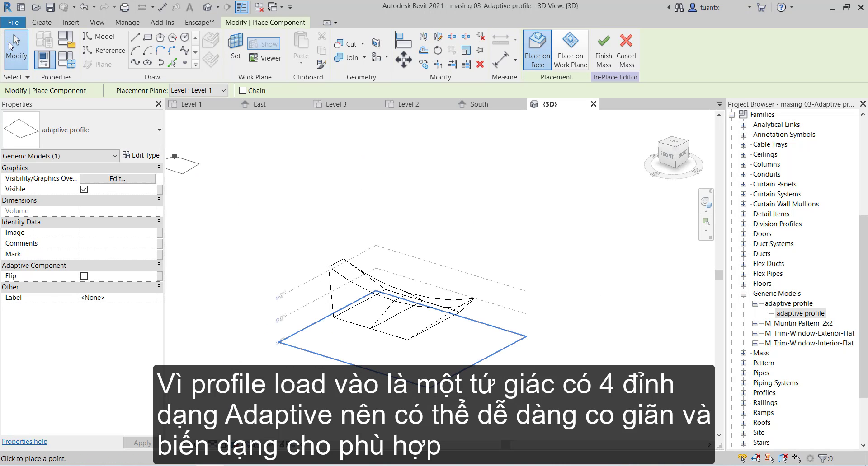
{"action": "left_click", "coordinate": [16, 50]}
{"action": "mouse_move", "coordinate": [291, 315]}
{"action": "middle_mouse_down", "text": "shift"}
{"action": "mouse_move", "coordinate": [411, 360]}
{"action": "mouse_move", "coordinate": [246, 269]}
{"action": "middle_mouse_up", "text": "shift"}
{"action": "scroll", "coordinate": [299, 305], "scroll_direction": "up", "scroll_amount": 2}
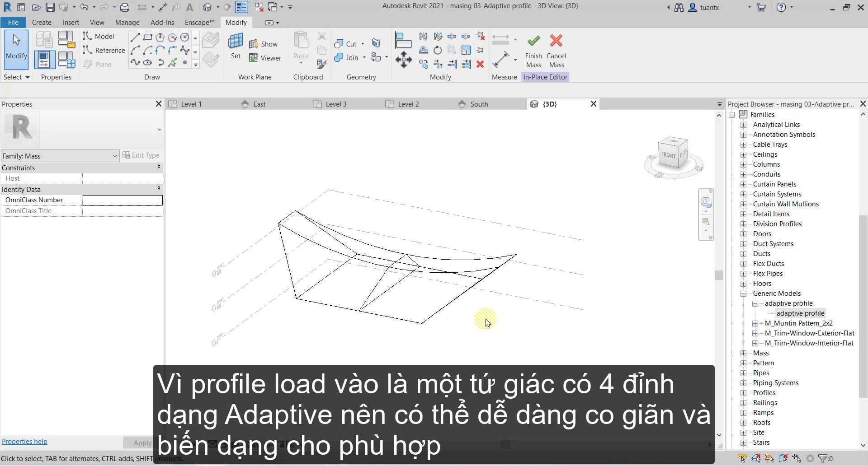
{"action": "left_click", "coordinate": [477, 286]}
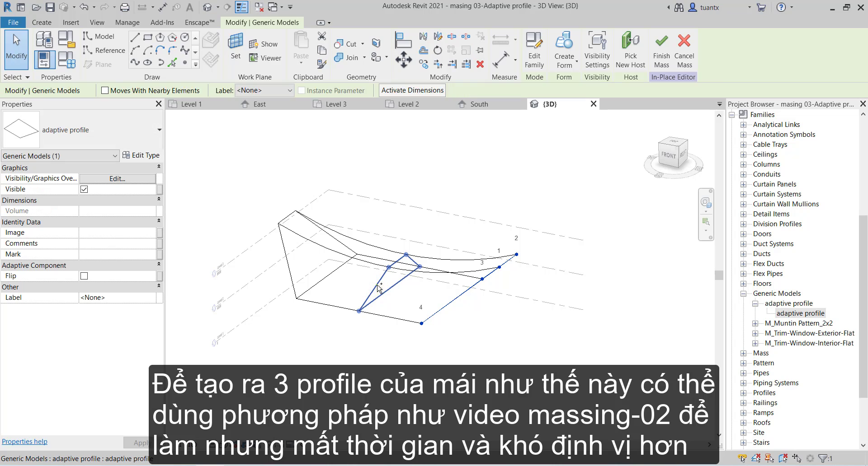
{"action": "left_click_drag", "start_coordinate": [267, 334], "coordinate": [564, 89]}
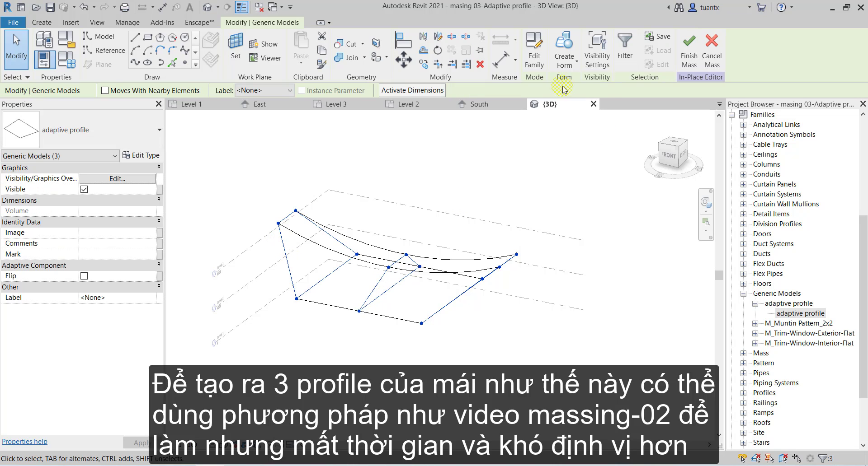
Step: Create a solid form from the three profiles, finish the mass, and select it
{"action": "left_click", "coordinate": [563, 68]}
{"action": "left_click", "coordinate": [580, 84]}
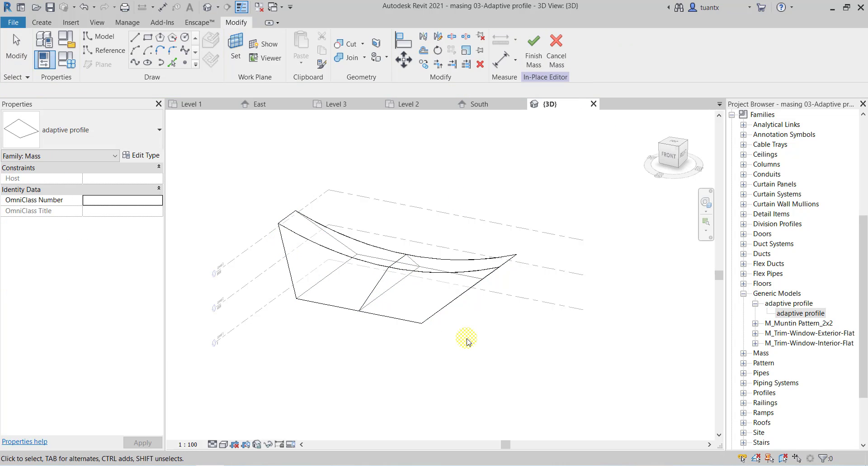
{"action": "left_click", "coordinate": [534, 59]}
{"action": "left_click", "coordinate": [460, 376]}
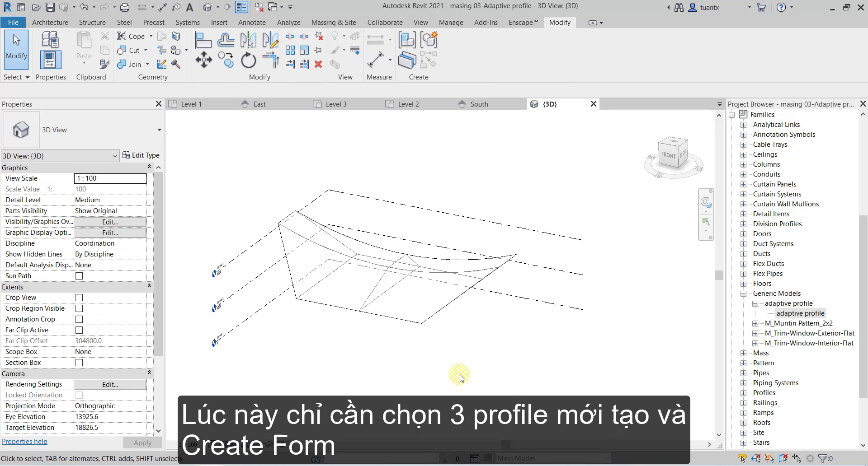
{"action": "middle_click_drag", "start_coordinate": [466, 359], "coordinate": [479, 264], "text": "shift"}
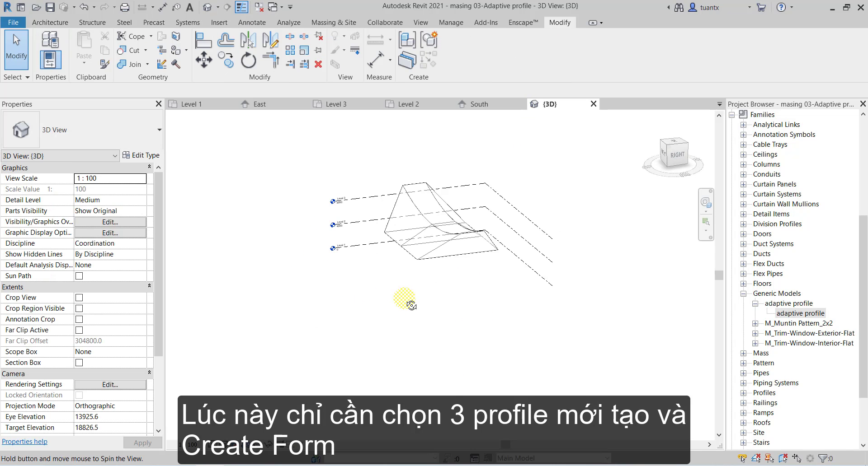
{"action": "scroll", "coordinate": [441, 354], "scroll_direction": "up", "scroll_amount": 3}
{"action": "scroll", "coordinate": [387, 248], "scroll_direction": "up", "scroll_amount": 2}
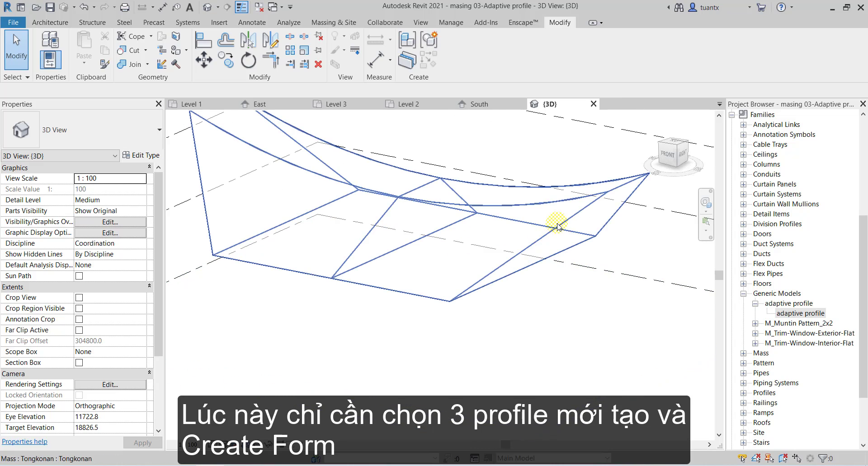
{"action": "left_click", "coordinate": [553, 230]}
{"action": "scroll", "coordinate": [349, 296], "scroll_direction": "down", "scroll_amount": 2}
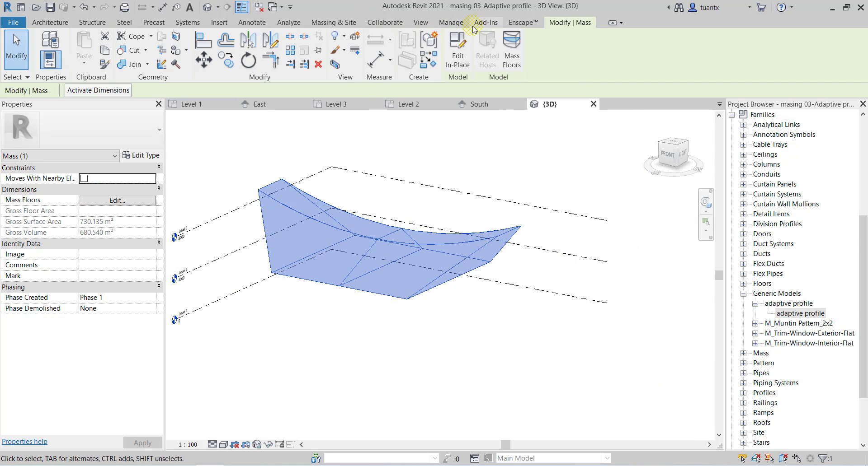
Step: Start Roof by Face from Massing & Site with the Generic - 125mm roof type
{"action": "left_click", "coordinate": [327, 23]}
{"action": "left_click", "coordinate": [187, 54]}
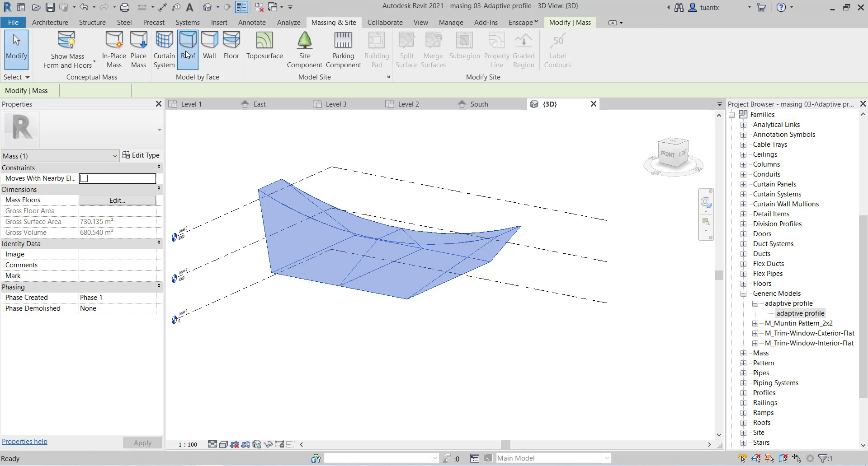
{"action": "middle_click_drag", "start_coordinate": [334, 265], "coordinate": [248, 252], "text": "shift"}
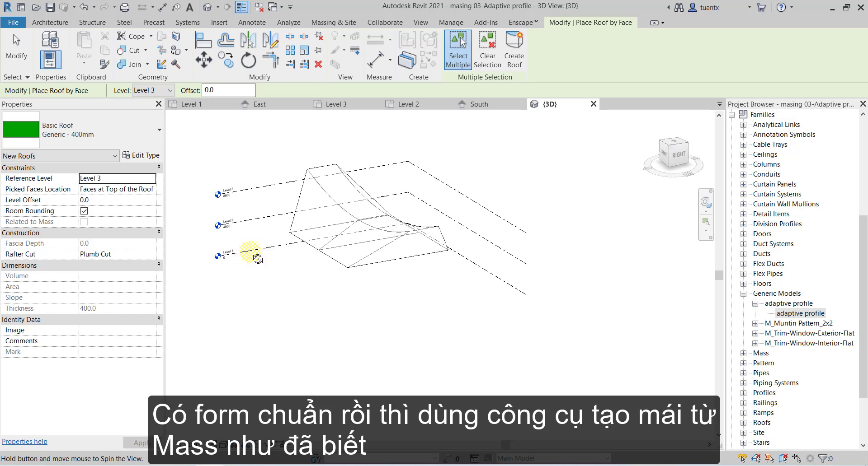
{"action": "left_click", "coordinate": [81, 132]}
{"action": "left_click", "coordinate": [54, 212]}
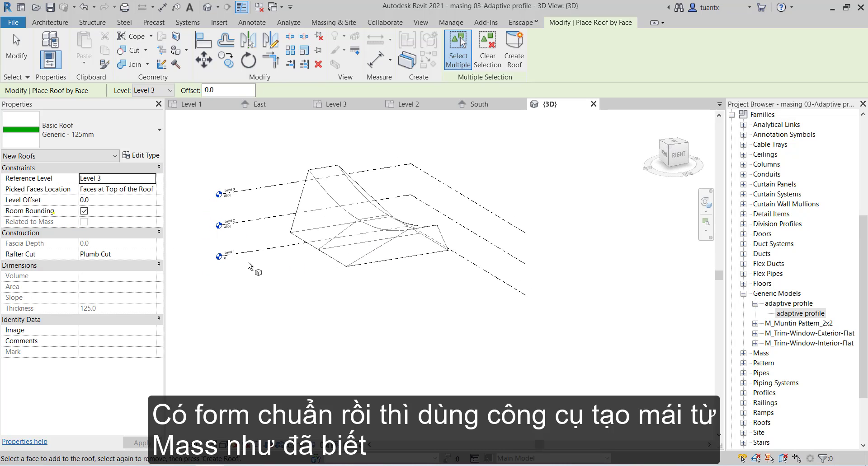
Step: Pick the mass's curved top and sloping side faces and create the roof
{"action": "middle_click_drag", "start_coordinate": [316, 271], "coordinate": [345, 294], "text": "shift"}
{"action": "scroll", "coordinate": [360, 234], "scroll_direction": "up", "scroll_amount": 3}
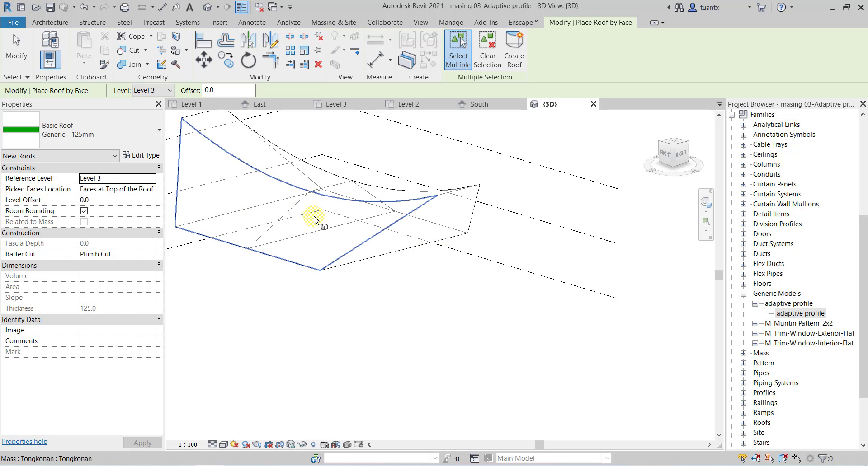
{"action": "left_click", "coordinate": [243, 168]}
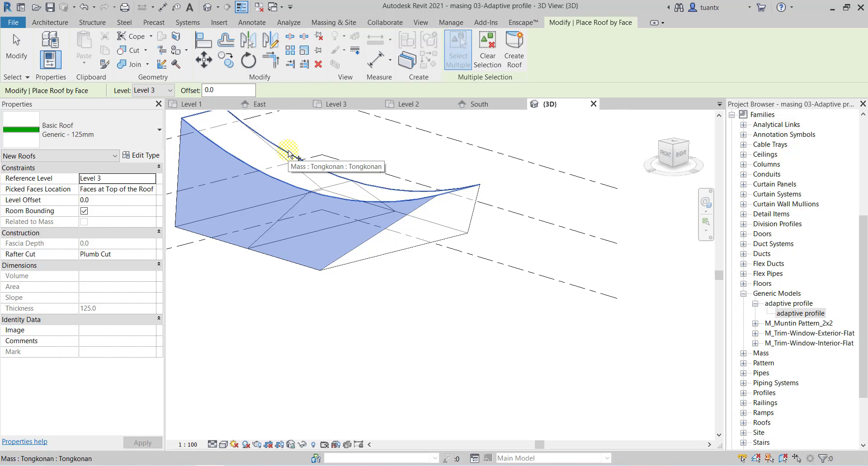
{"action": "middle_click_drag", "start_coordinate": [287, 153], "coordinate": [348, 220], "text": "shift"}
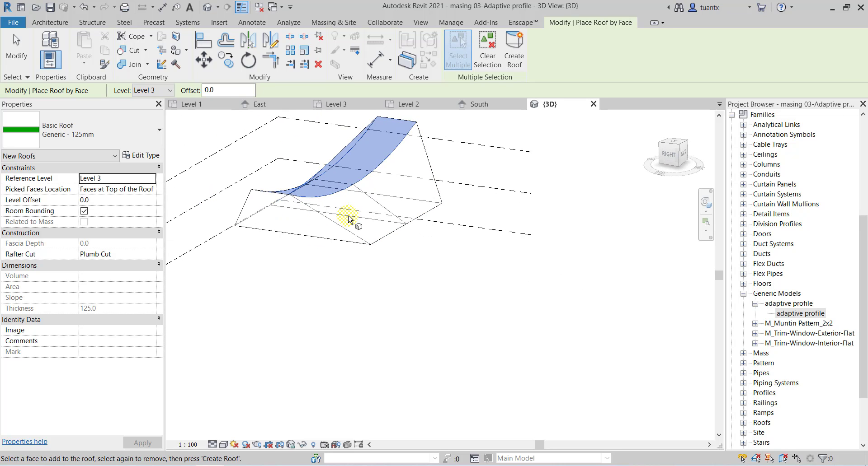
{"action": "left_click", "coordinate": [346, 226]}
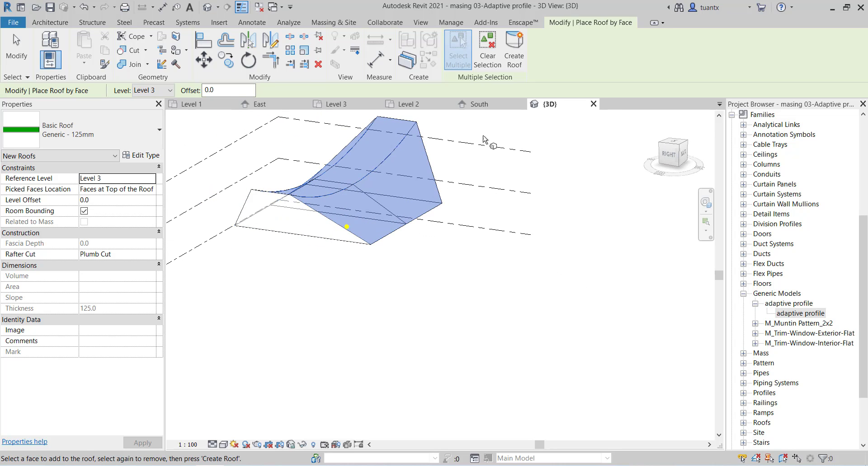
{"action": "left_click", "coordinate": [516, 49]}
{"action": "mouse_move", "coordinate": [497, 259]}
{"action": "middle_mouse_down", "text": "shift"}
{"action": "mouse_move", "coordinate": [500, 291]}
{"action": "mouse_move", "coordinate": [551, 277]}
{"action": "mouse_move", "coordinate": [268, 424]}
{"action": "middle_mouse_up", "text": "shift"}
{"action": "left_click", "coordinate": [221, 446]}
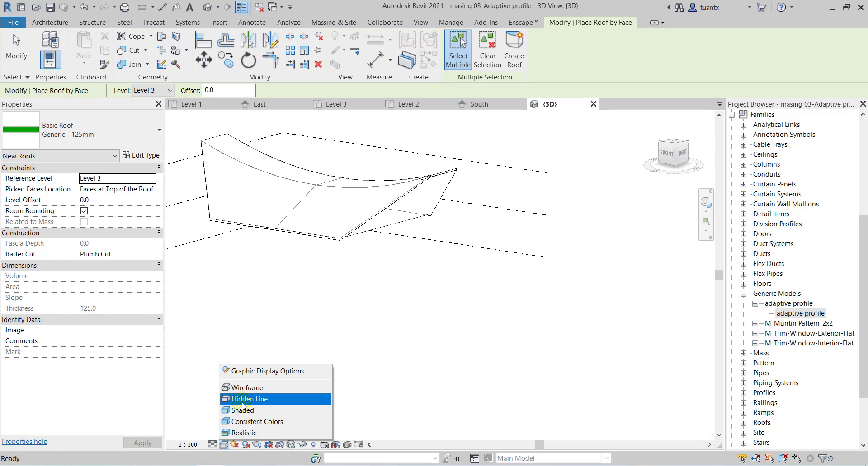
Step: Set the view to Shaded so the roof shows green, and select the mass
{"action": "left_click", "coordinate": [247, 410]}
{"action": "mouse_move", "coordinate": [341, 315]}
{"action": "middle_mouse_down"}
{"action": "mouse_move", "coordinate": [389, 343]}
{"action": "mouse_move", "coordinate": [272, 254]}
{"action": "mouse_move", "coordinate": [323, 329]}
{"action": "middle_mouse_up"}
{"action": "key", "text": "Escape"}
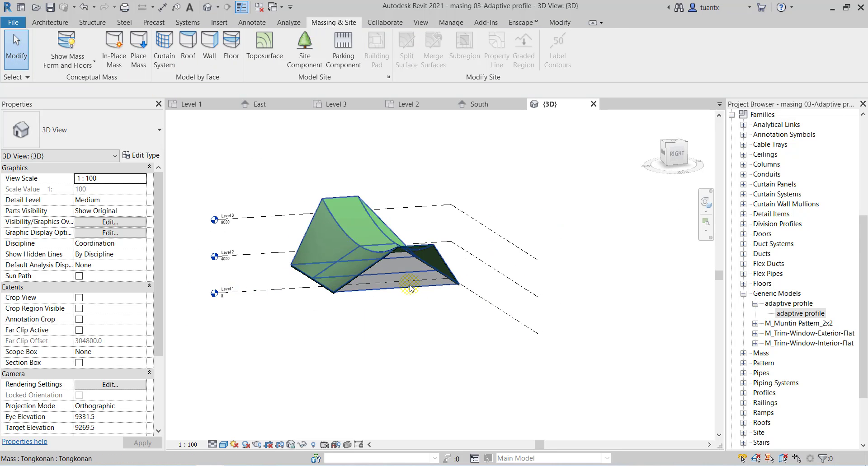
{"action": "left_click", "coordinate": [409, 285]}
{"action": "right_click", "coordinate": [409, 285]}
{"action": "left_click", "coordinate": [435, 199]}
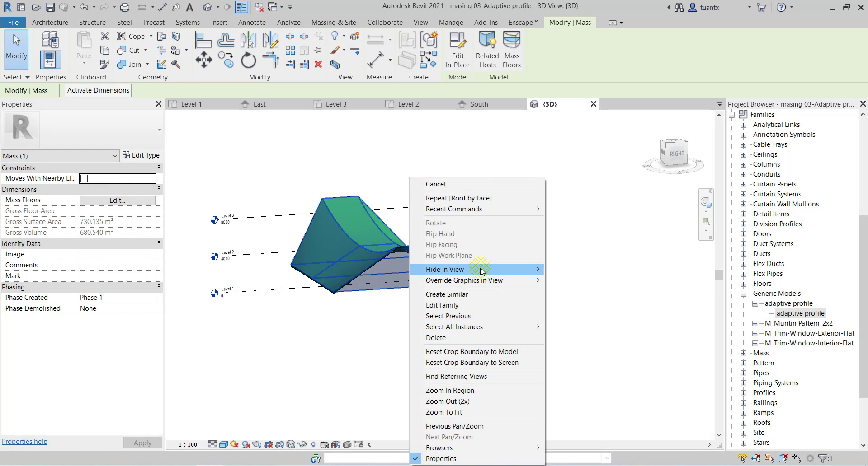
{"action": "key", "text": "Escape"}
{"action": "scroll", "coordinate": [365, 326], "scroll_direction": "up", "scroll_amount": 2}
{"action": "scroll", "coordinate": [377, 304], "scroll_direction": "up", "scroll_amount": 3}
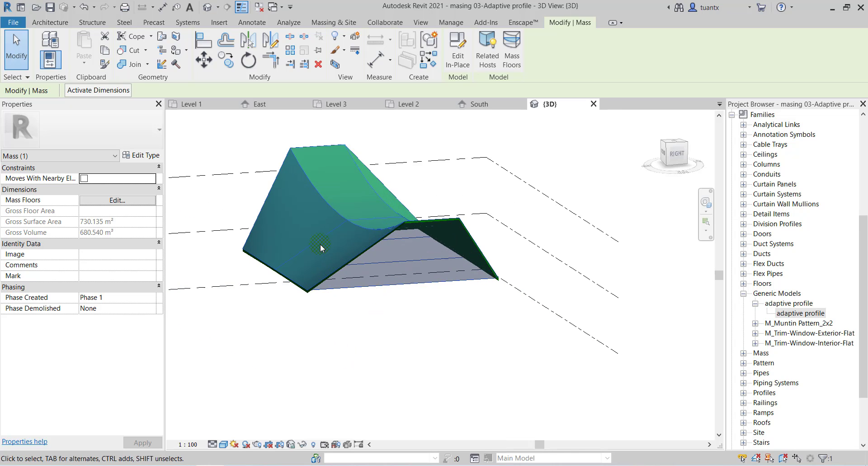
{"action": "scroll", "coordinate": [377, 255], "scroll_direction": "down", "scroll_amount": 3}
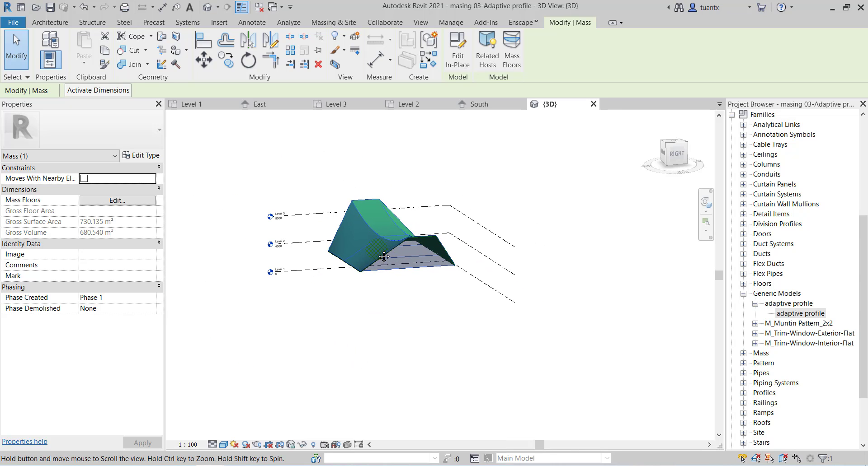
Step: Move the mass 21000 sideways with MV, then reselect the bare mass
{"action": "key", "text": "m"}
{"action": "key", "text": "v"}
{"action": "left_click", "coordinate": [412, 330]}
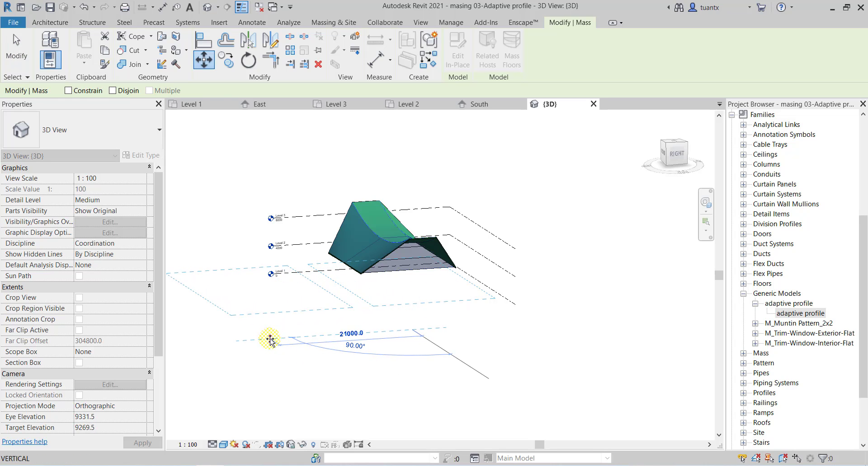
{"action": "left_click", "coordinate": [270, 339]}
{"action": "mouse_move", "coordinate": [301, 331]}
{"action": "middle_mouse_down", "text": "shift"}
{"action": "mouse_move", "coordinate": [349, 295]}
{"action": "mouse_move", "coordinate": [455, 342]}
{"action": "mouse_move", "coordinate": [348, 276]}
{"action": "mouse_move", "coordinate": [432, 273]}
{"action": "mouse_move", "coordinate": [219, 226]}
{"action": "middle_mouse_up", "text": "shift"}
{"action": "key", "text": "Escape"}
{"action": "left_click", "coordinate": [219, 227]}
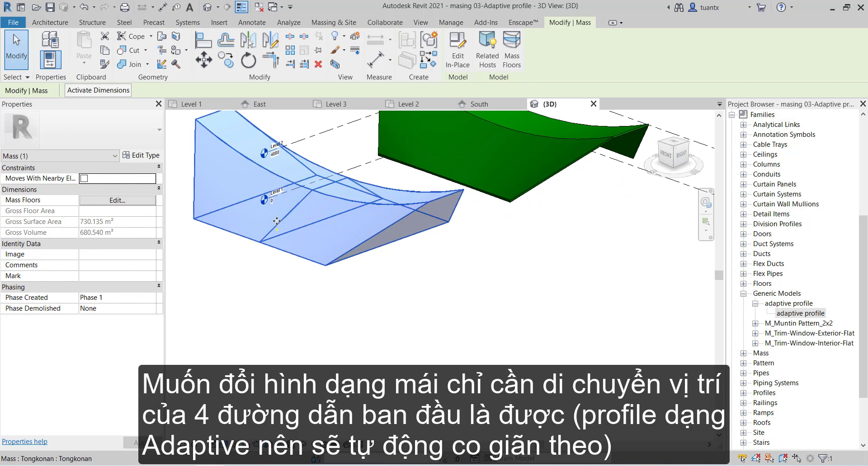
Step: Reopen the mass in-place and move its bottom profile edge line to a new position
{"action": "left_click", "coordinate": [468, 50]}
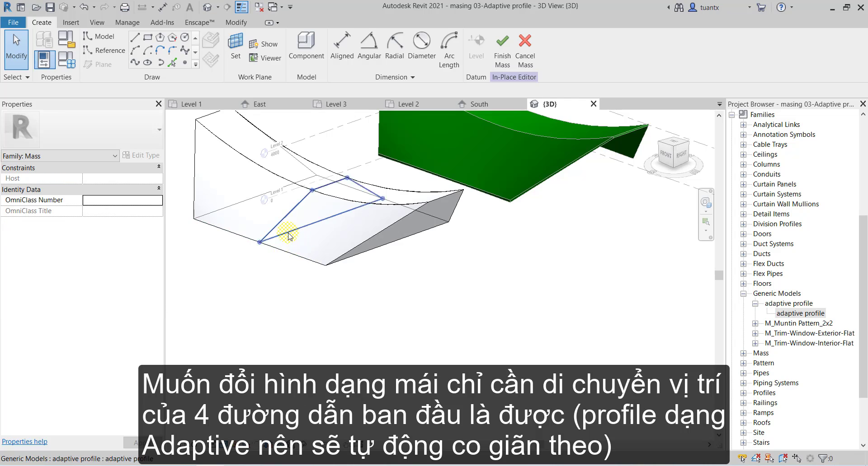
{"action": "middle_click_drag", "start_coordinate": [287, 232], "coordinate": [310, 322]}
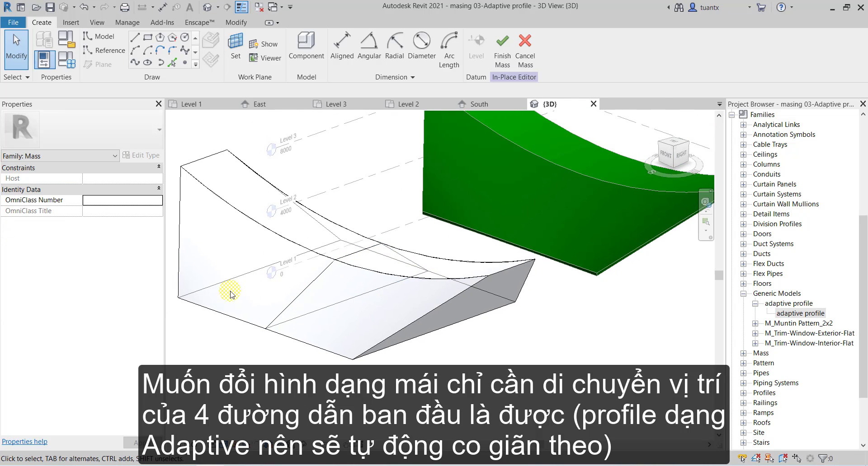
{"action": "left_click", "coordinate": [233, 324]}
{"action": "middle_click_drag", "start_coordinate": [228, 312], "coordinate": [242, 286]}
{"action": "key", "text": "m"}
{"action": "key", "text": "v"}
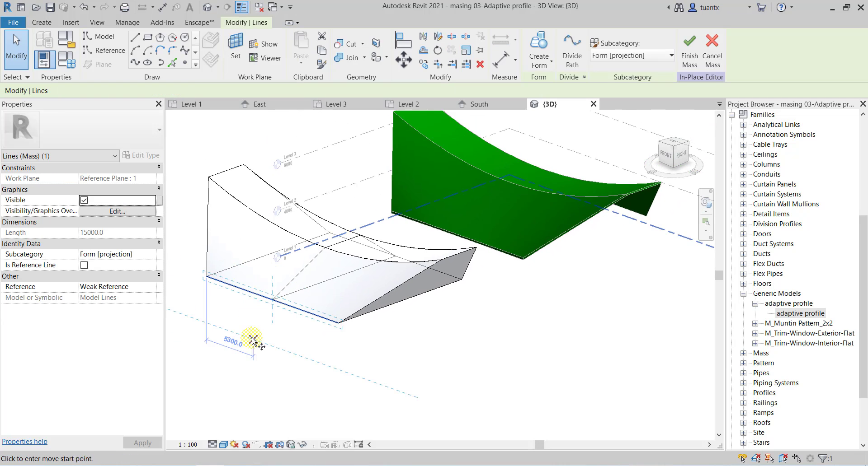
{"action": "left_click", "coordinate": [253, 339]}
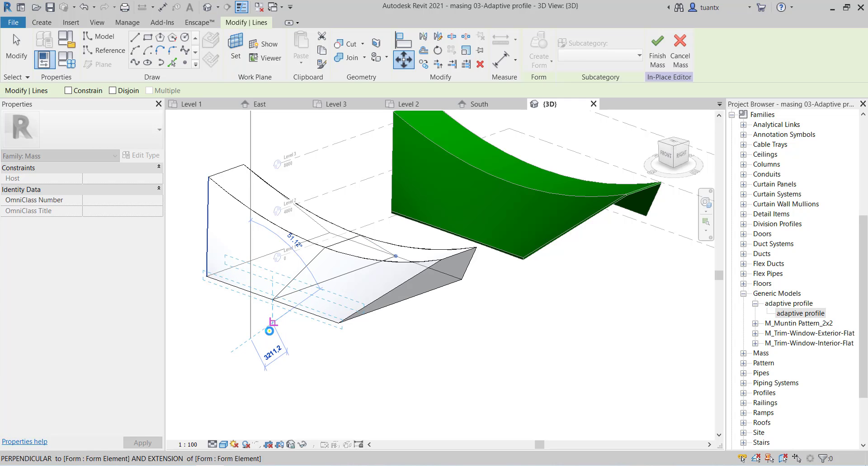
{"action": "left_click", "coordinate": [269, 332]}
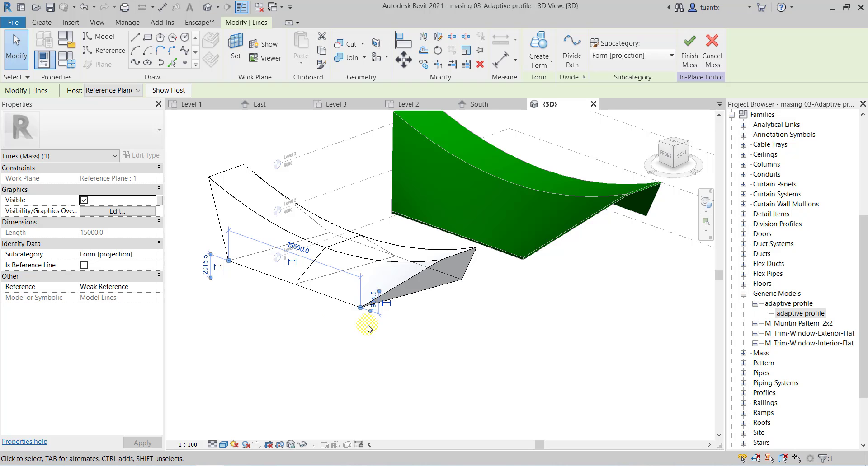
{"action": "middle_click_drag", "start_coordinate": [367, 328], "coordinate": [277, 334], "text": "shift"}
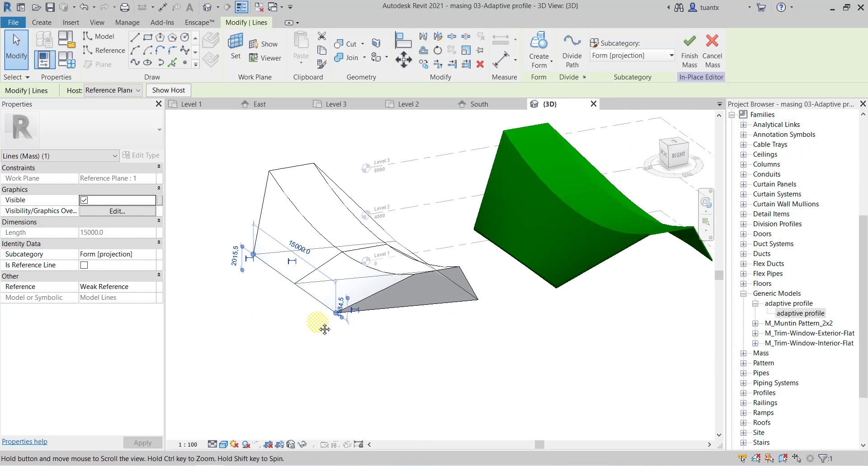
{"action": "key", "text": "Escape"}
Step: Open the Level 1 and Level 2 floor plans and centre the view on the mass
{"action": "left_click", "coordinate": [732, 114]}
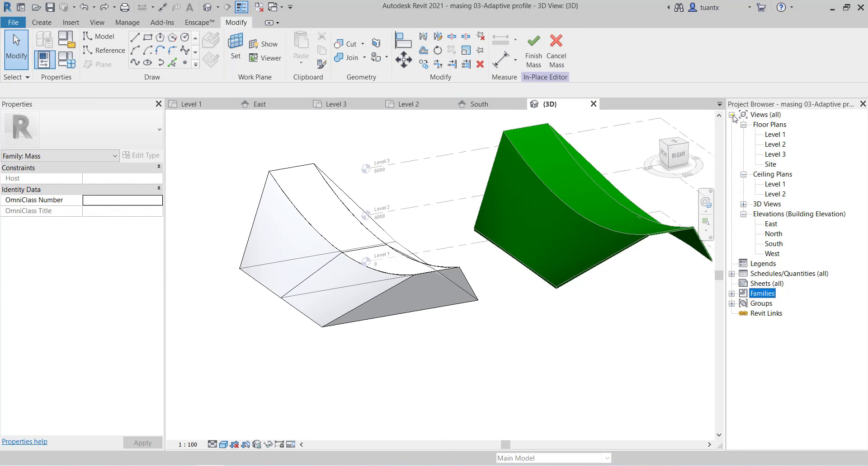
{"action": "double_click", "coordinate": [775, 134]}
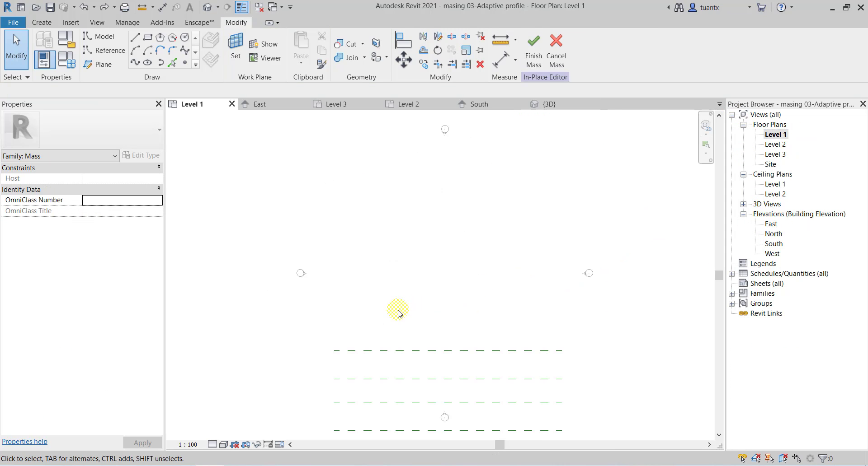
{"action": "scroll", "coordinate": [398, 312], "scroll_direction": "down", "scroll_amount": 2}
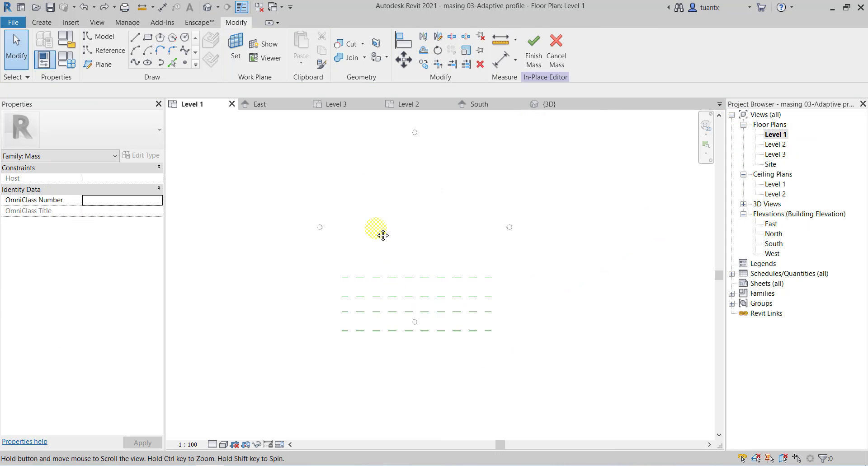
{"action": "double_click", "coordinate": [774, 144]}
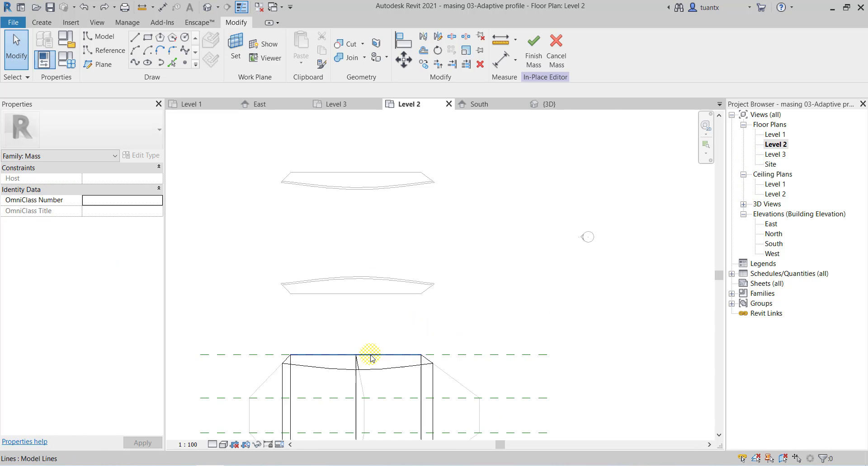
{"action": "scroll", "coordinate": [371, 357], "scroll_direction": "down", "scroll_amount": 2}
{"action": "middle_click_drag", "start_coordinate": [490, 222], "coordinate": [384, 290]}
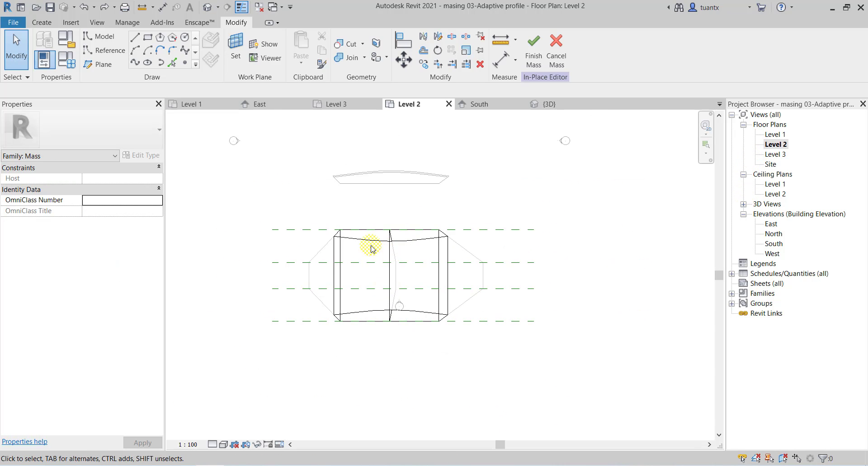
{"action": "middle_click_drag", "start_coordinate": [369, 246], "coordinate": [360, 277]}
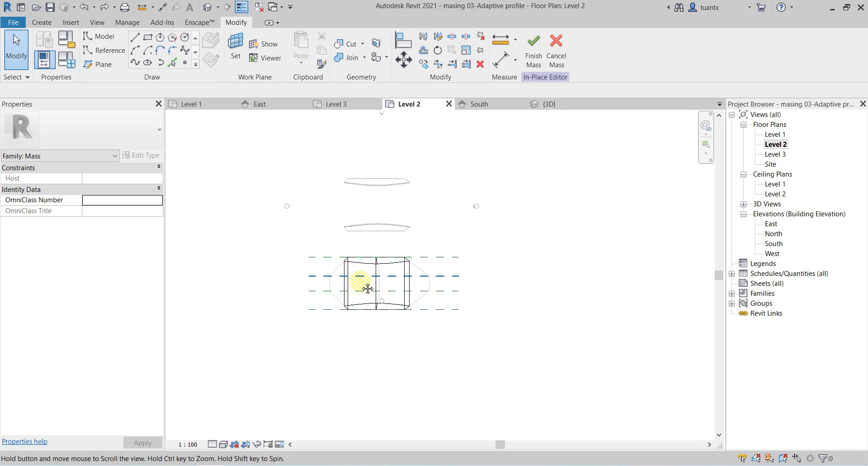
{"action": "scroll", "coordinate": [360, 301], "scroll_direction": "down", "scroll_amount": 1}
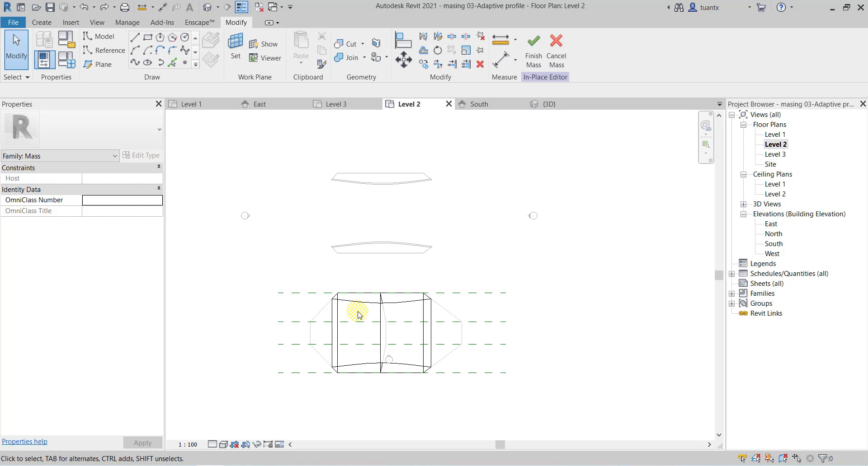
{"action": "scroll", "coordinate": [360, 302], "scroll_direction": "down", "scroll_amount": 1}
Step: Select the mass form and show it in the Level 3 floor plan
{"action": "middle_click_drag", "start_coordinate": [359, 328], "coordinate": [357, 302]}
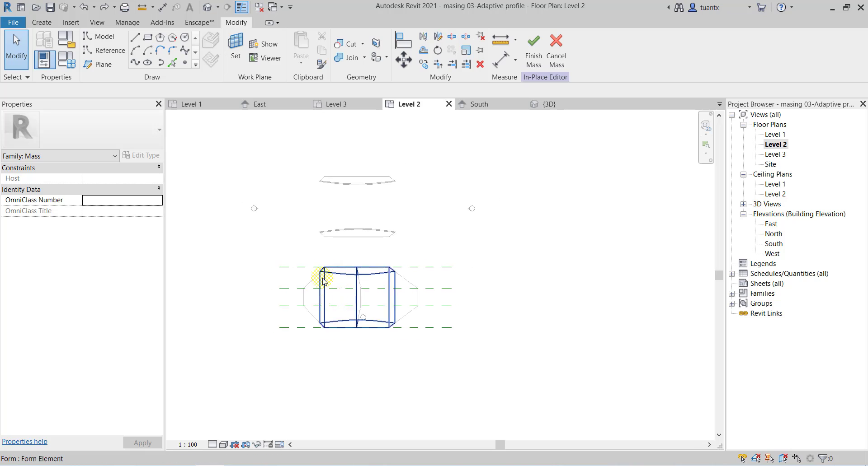
{"action": "scroll", "coordinate": [339, 265], "scroll_direction": "up", "scroll_amount": 3}
{"action": "left_click", "coordinate": [348, 267]}
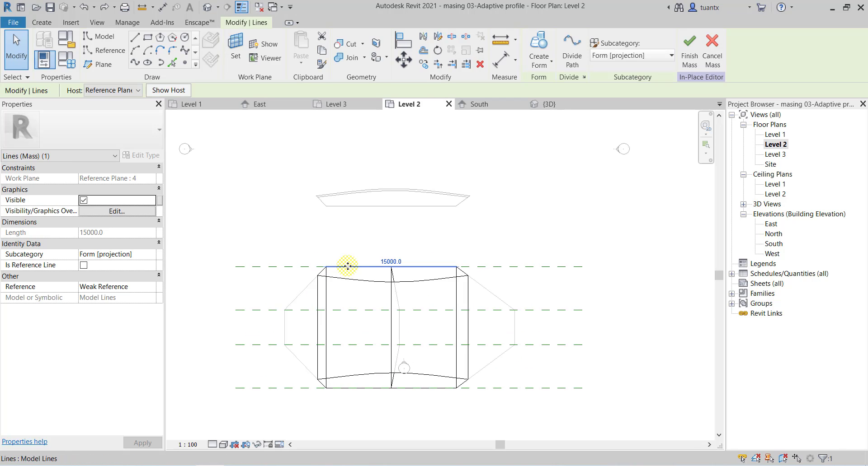
{"action": "left_click", "coordinate": [368, 283]}
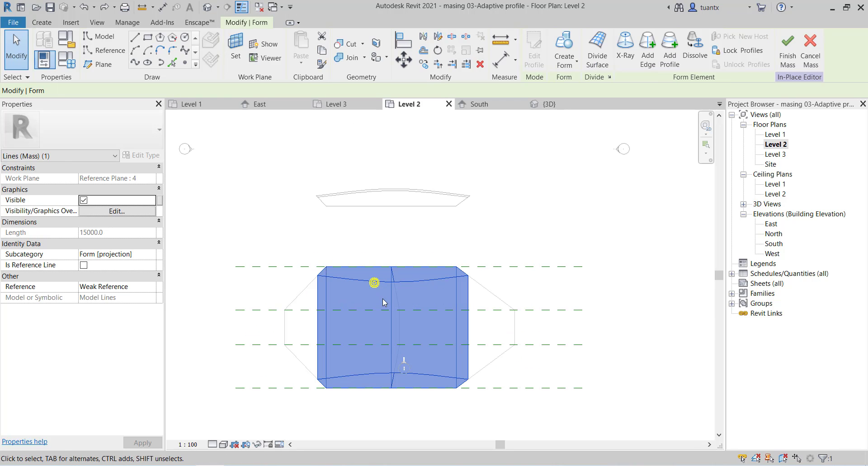
{"action": "double_click", "coordinate": [775, 154]}
{"action": "left_click", "coordinate": [410, 295]}
{"action": "scroll", "coordinate": [395, 272], "scroll_direction": "up", "scroll_amount": 2}
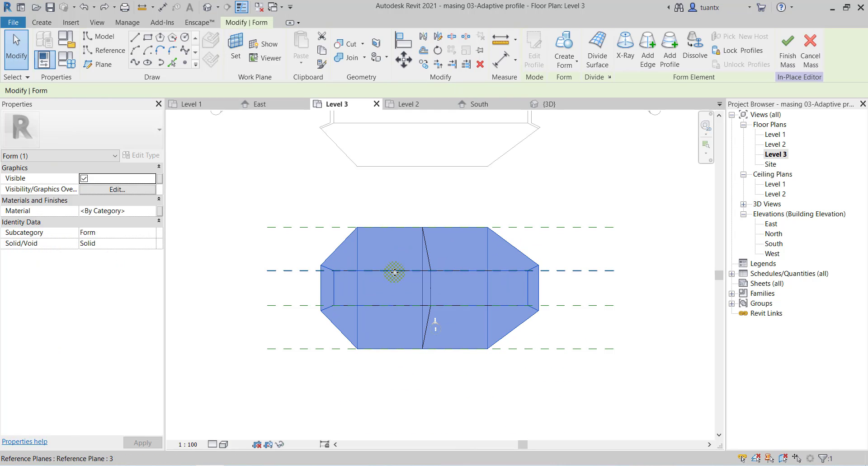
Step: Move the middle edge of the mass profile down with MV
{"action": "left_click", "coordinate": [395, 272]}
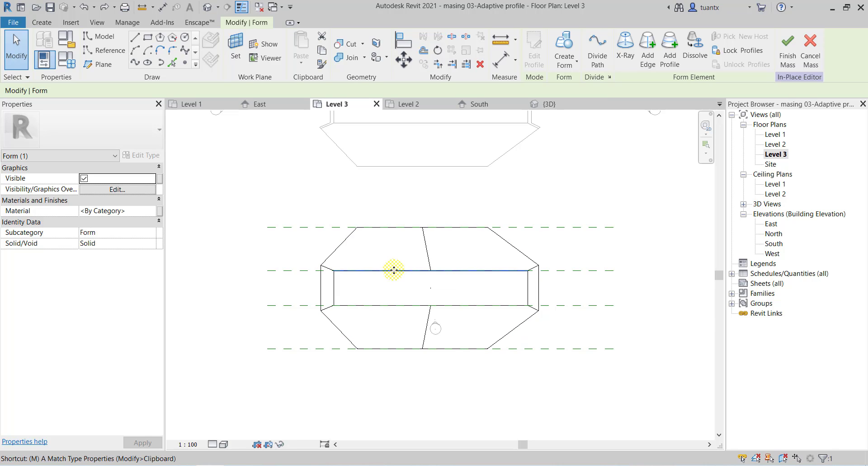
{"action": "key", "text": "m"}
{"action": "key", "text": "v"}
{"action": "left_click", "coordinate": [613, 244]}
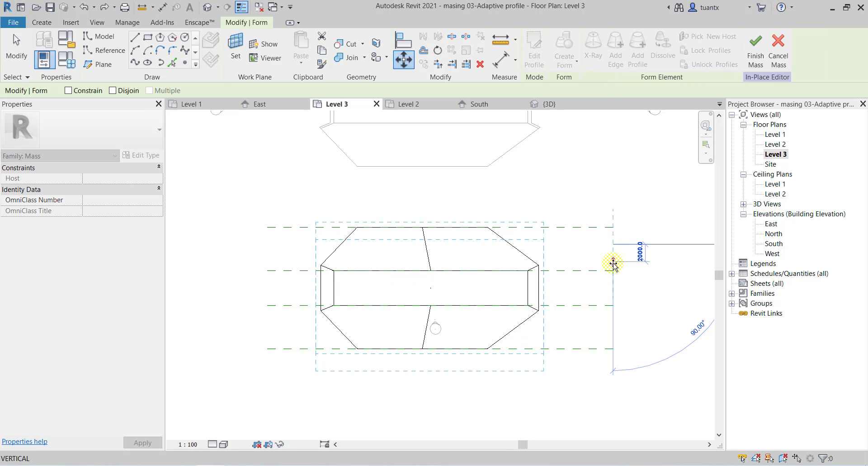
{"action": "left_click", "coordinate": [592, 267]}
Step: Lower reference planes 3 and 4 to reshape the mass profile
{"action": "left_click", "coordinate": [594, 272]}
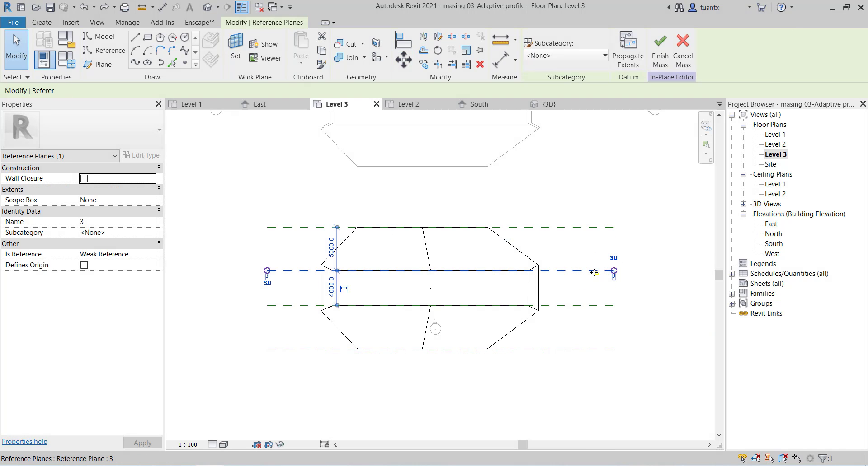
{"action": "key", "text": "m"}
{"action": "key", "text": "v"}
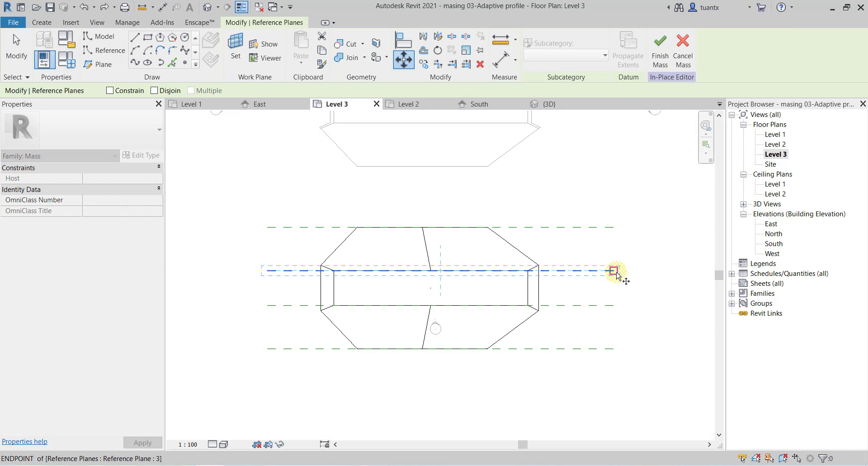
{"action": "left_click", "coordinate": [613, 271]}
{"action": "left_click", "coordinate": [611, 287]}
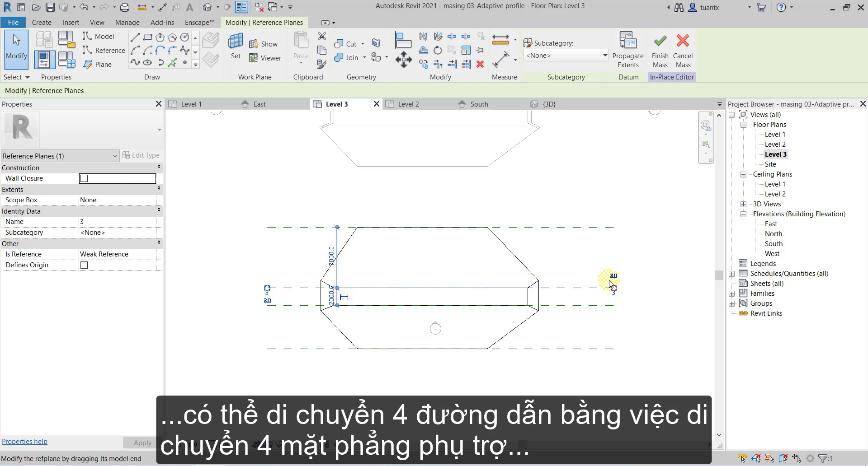
{"action": "left_click", "coordinate": [559, 229]}
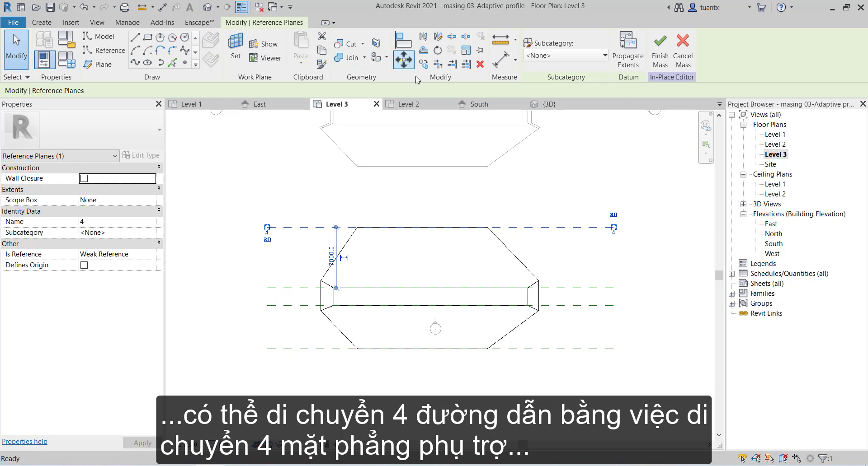
{"action": "key", "text": "m"}
{"action": "key", "text": "v"}
{"action": "left_click", "coordinate": [613, 227]}
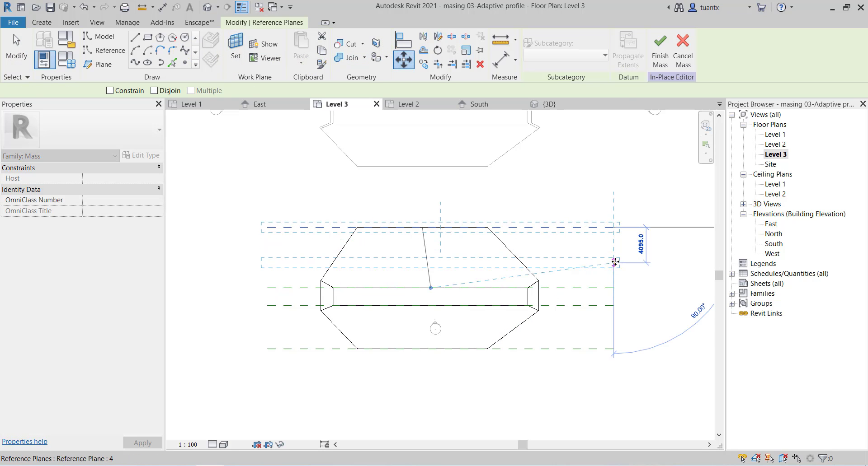
{"action": "left_click", "coordinate": [615, 261]}
Step: Finish the in-place mass and frame both masses in the {3D} view
{"action": "left_click", "coordinate": [660, 50]}
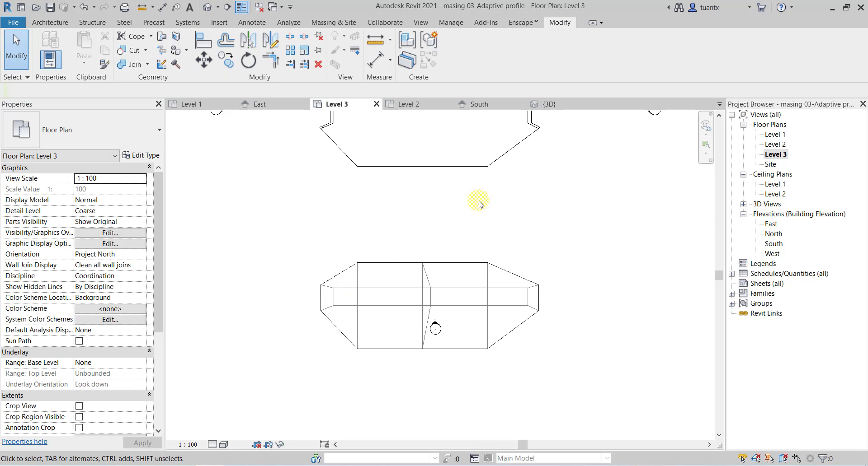
{"action": "left_click", "coordinate": [208, 6]}
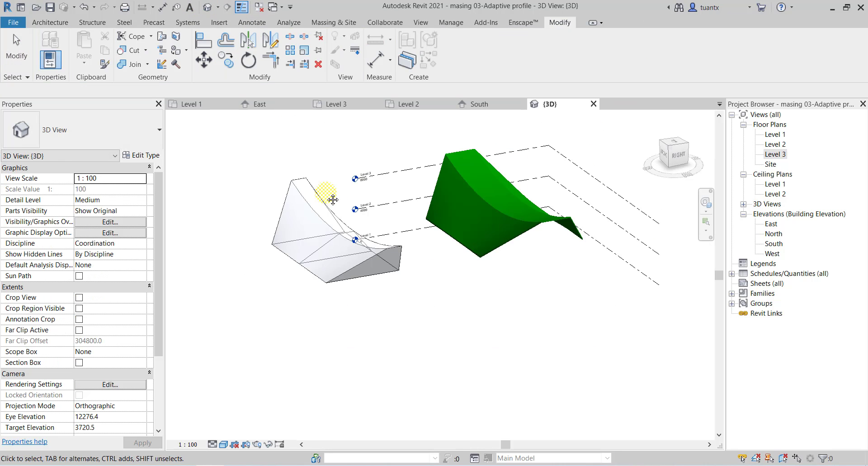
{"action": "mouse_move", "coordinate": [333, 194]}
{"action": "middle_mouse_down", "text": "shift"}
{"action": "mouse_move", "coordinate": [378, 269]}
{"action": "mouse_move", "coordinate": [304, 230]}
{"action": "mouse_move", "coordinate": [381, 232]}
{"action": "mouse_move", "coordinate": [288, 259]}
{"action": "middle_mouse_up", "text": "shift"}
{"action": "scroll", "coordinate": [373, 218], "scroll_direction": "up", "scroll_amount": 5}
{"action": "scroll", "coordinate": [298, 262], "scroll_direction": "down", "scroll_amount": 3}
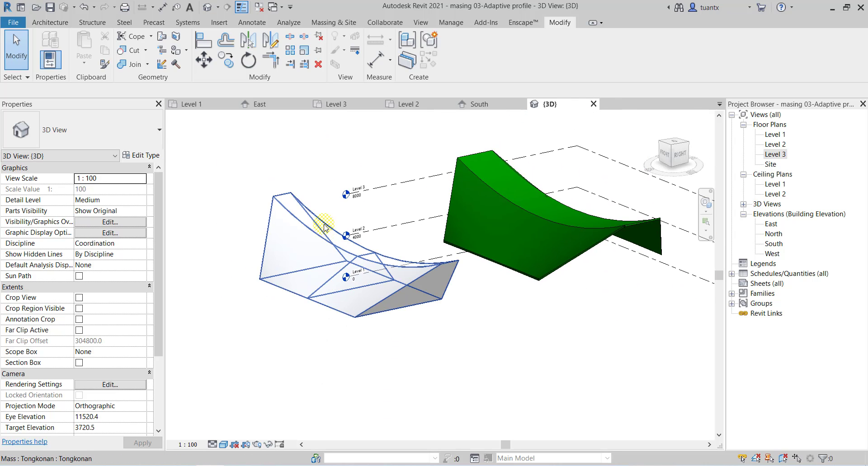
{"action": "middle_click_drag", "start_coordinate": [324, 226], "coordinate": [309, 288]}
{"action": "scroll", "coordinate": [309, 288], "scroll_direction": "up", "scroll_amount": 2}
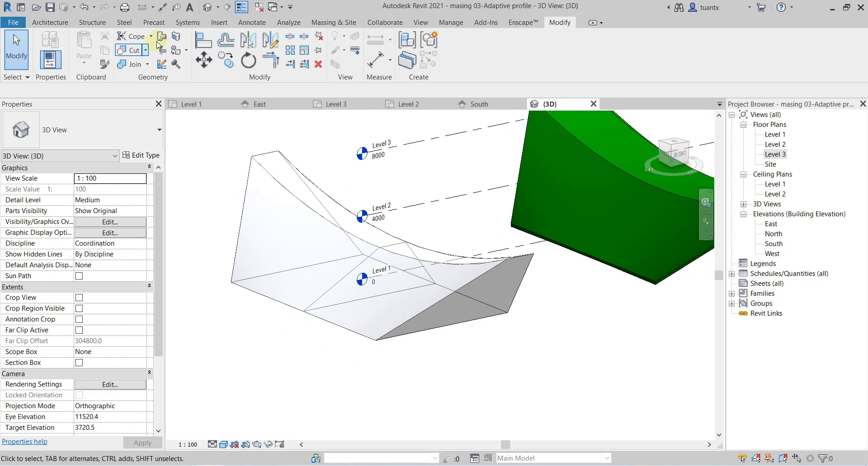
Step: Create a roof by face on the mass's lower and curved top faces
{"action": "left_click", "coordinate": [352, 22]}
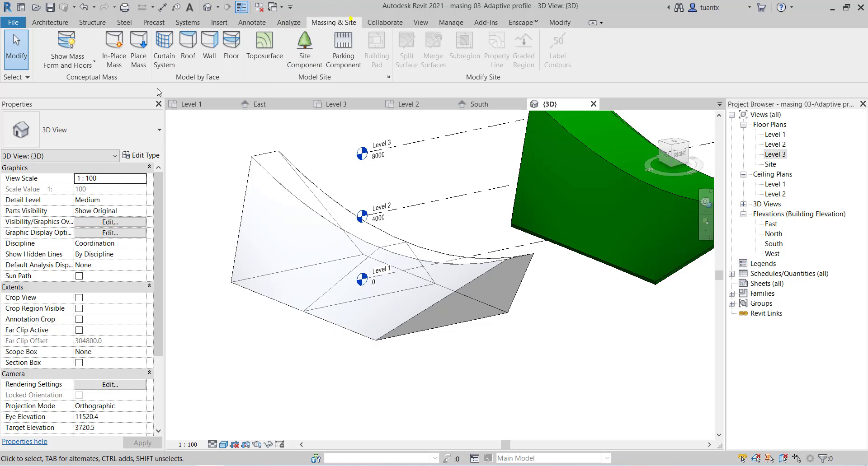
{"action": "left_click", "coordinate": [232, 47]}
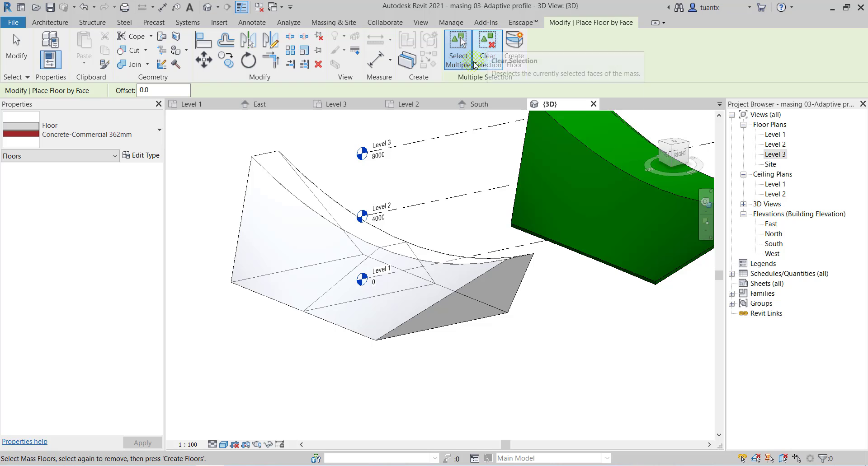
{"action": "key", "text": "Escape"}
{"action": "left_click", "coordinate": [192, 42]}
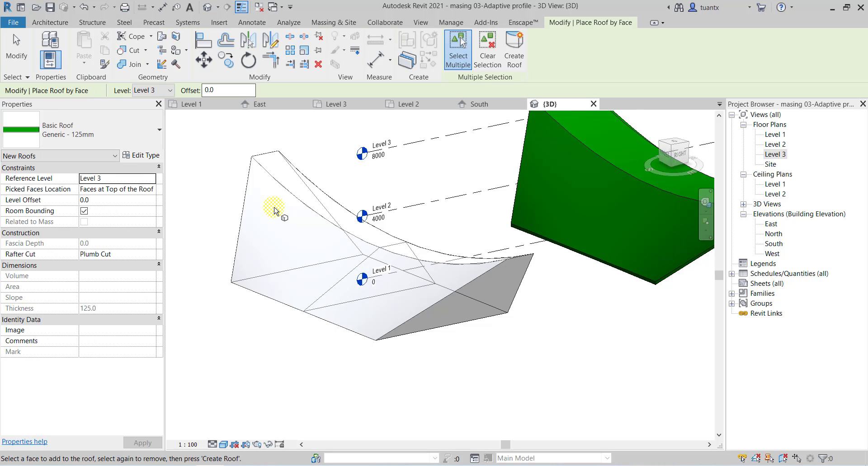
{"action": "left_click", "coordinate": [249, 197]}
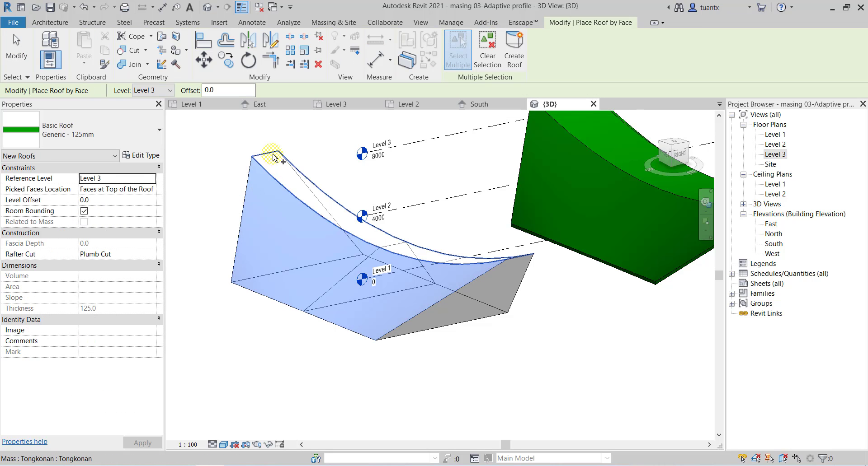
{"action": "middle_click_drag", "start_coordinate": [273, 157], "coordinate": [366, 161], "text": "shift"}
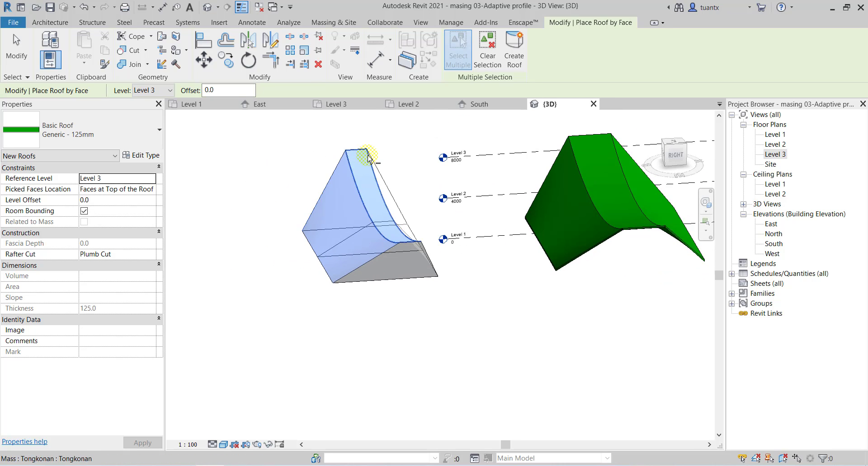
{"action": "middle_click_drag", "start_coordinate": [382, 253], "coordinate": [396, 256], "text": "shift"}
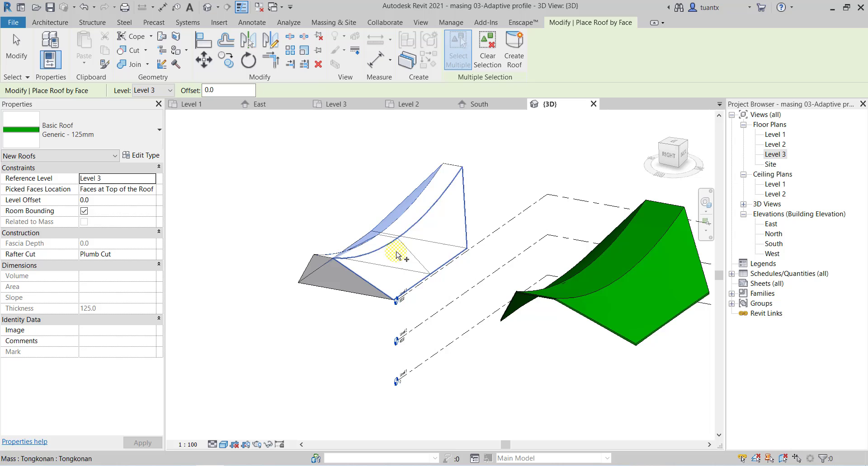
{"action": "left_click", "coordinate": [461, 194]}
{"action": "middle_click_drag", "start_coordinate": [461, 194], "coordinate": [397, 187], "text": "shift"}
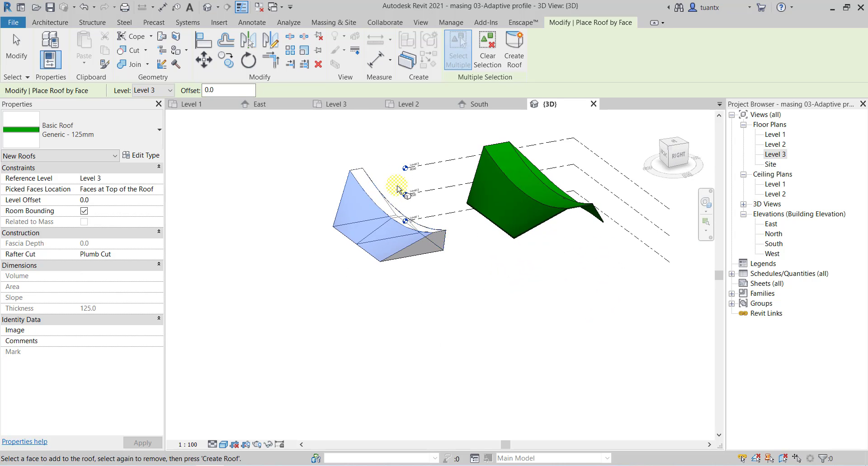
{"action": "left_click", "coordinate": [523, 47]}
{"action": "scroll", "coordinate": [447, 296], "scroll_direction": "up", "scroll_amount": 5}
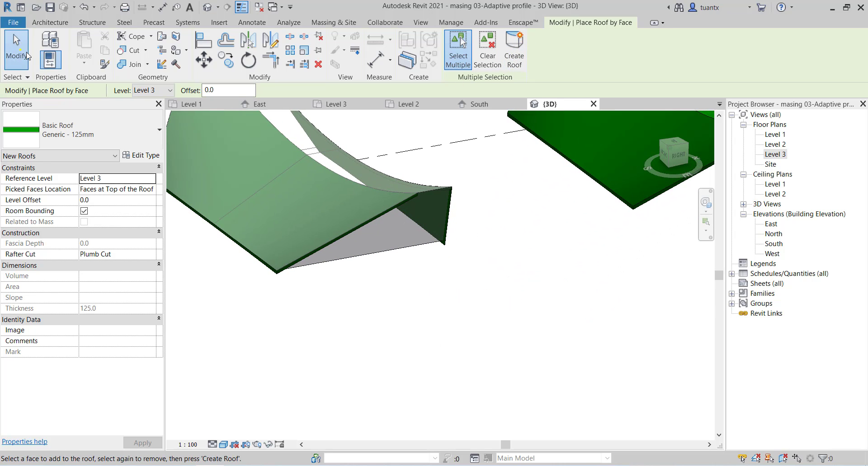
Step: Hide the white mass in the 3D view to show both roofs
{"action": "left_click", "coordinate": [27, 56]}
{"action": "right_click", "coordinate": [399, 252]}
{"action": "mouse_move", "coordinate": [434, 269]}
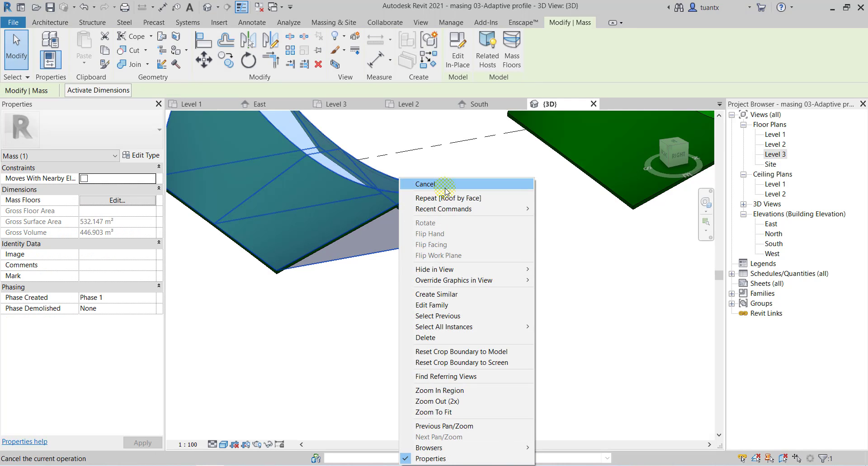
{"action": "left_click", "coordinate": [562, 270]}
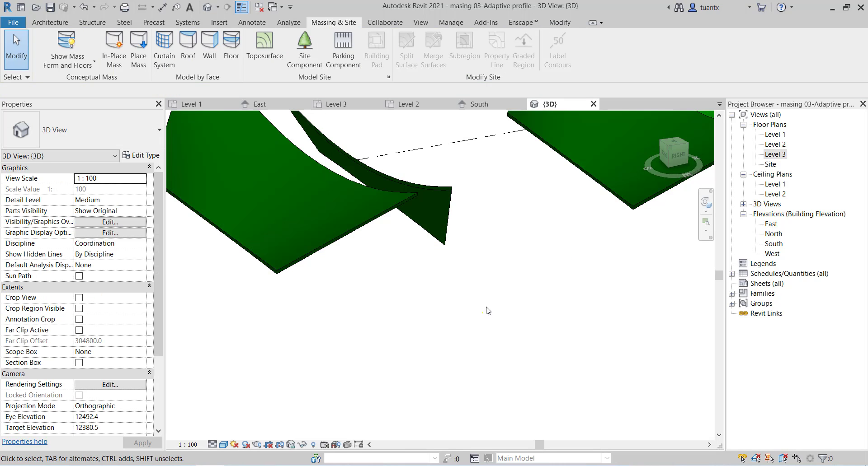
{"action": "scroll", "coordinate": [441, 324], "scroll_direction": "down", "scroll_amount": 3}
{"action": "mouse_move", "coordinate": [442, 324]}
{"action": "middle_mouse_down", "text": "shift"}
{"action": "mouse_move", "coordinate": [426, 370]}
{"action": "mouse_move", "coordinate": [302, 273]}
{"action": "mouse_move", "coordinate": [413, 277]}
{"action": "middle_mouse_up", "text": "shift"}
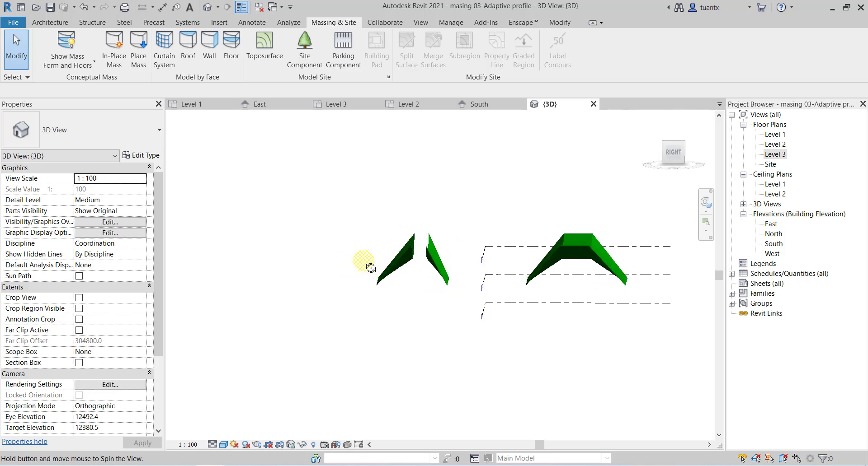
{"action": "scroll", "coordinate": [414, 272], "scroll_direction": "up", "scroll_amount": 2}
Step: Change the left roof to Generic - 400mm, then select the right roof's type list
{"action": "left_click", "coordinate": [414, 272]}
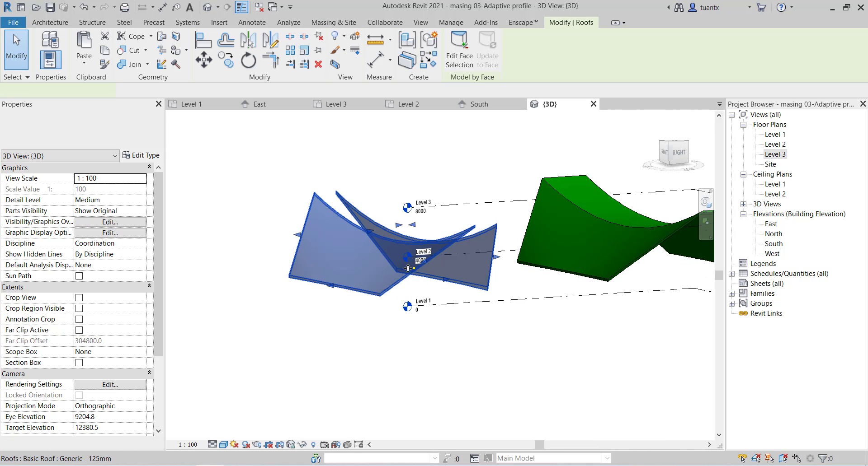
{"action": "left_click", "coordinate": [83, 130]}
{"action": "left_click", "coordinate": [71, 232]}
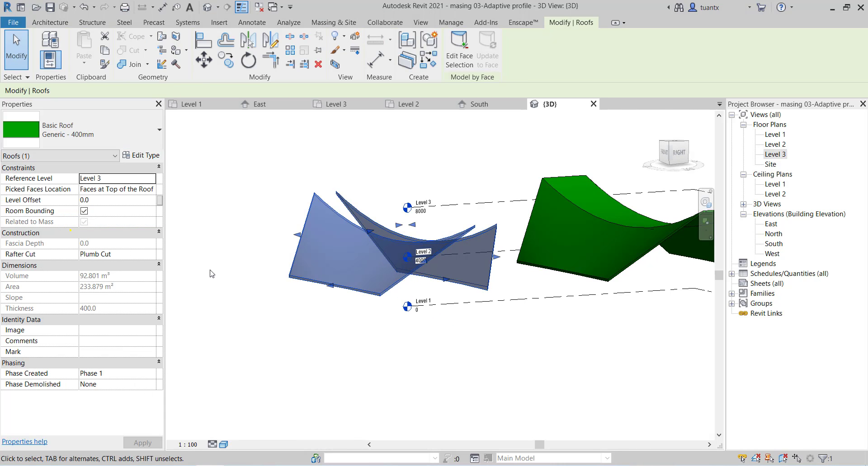
{"action": "key", "text": "Escape"}
{"action": "mouse_move", "coordinate": [424, 257]}
{"action": "middle_mouse_down", "text": "shift"}
{"action": "mouse_move", "coordinate": [337, 330]}
{"action": "mouse_move", "coordinate": [382, 333]}
{"action": "mouse_move", "coordinate": [200, 314]}
{"action": "mouse_move", "coordinate": [397, 246]}
{"action": "middle_mouse_up", "text": "shift"}
{"action": "left_click", "coordinate": [366, 200]}
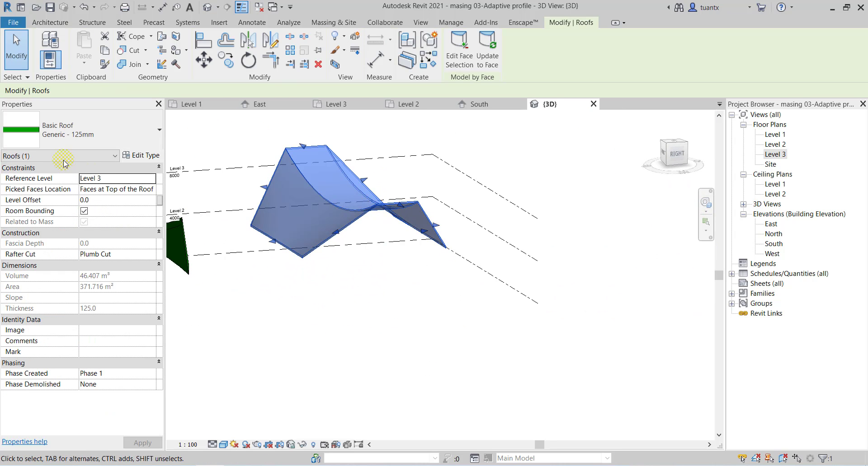
{"action": "left_click", "coordinate": [61, 133]}
{"action": "left_click", "coordinate": [61, 232]}
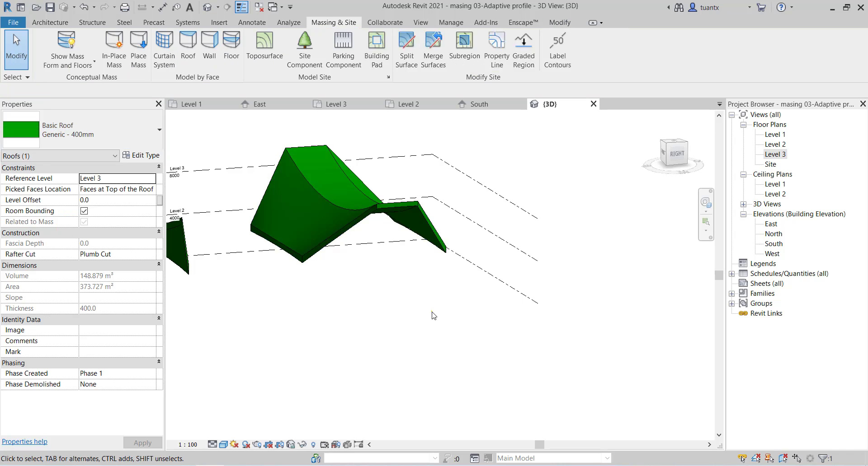
{"action": "key", "text": "Escape"}
{"action": "mouse_move", "coordinate": [432, 261]}
{"action": "middle_mouse_down", "text": "shift"}
{"action": "mouse_move", "coordinate": [413, 294]}
{"action": "mouse_move", "coordinate": [348, 276]}
{"action": "mouse_move", "coordinate": [543, 310]}
{"action": "mouse_move", "coordinate": [429, 329]}
{"action": "middle_mouse_up", "text": "shift"}
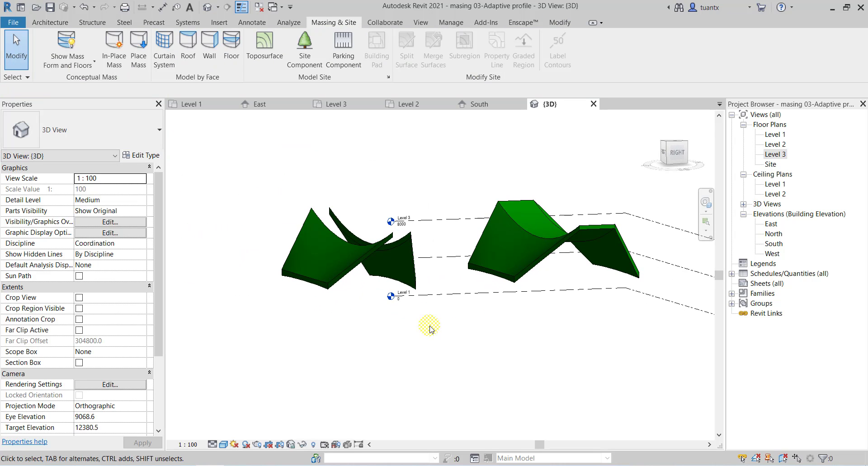